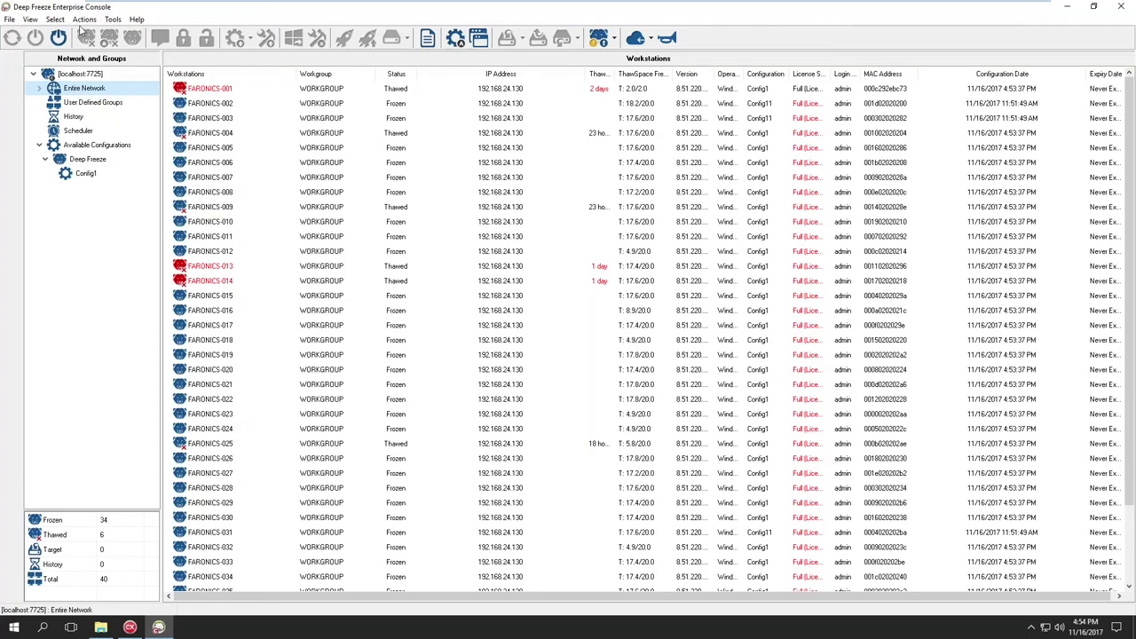
Add a new configuration with a visible 1 GB ThawSpace T: on C:, keeping existing ThawSpaces.
click(89, 176)
right_click(89, 160)
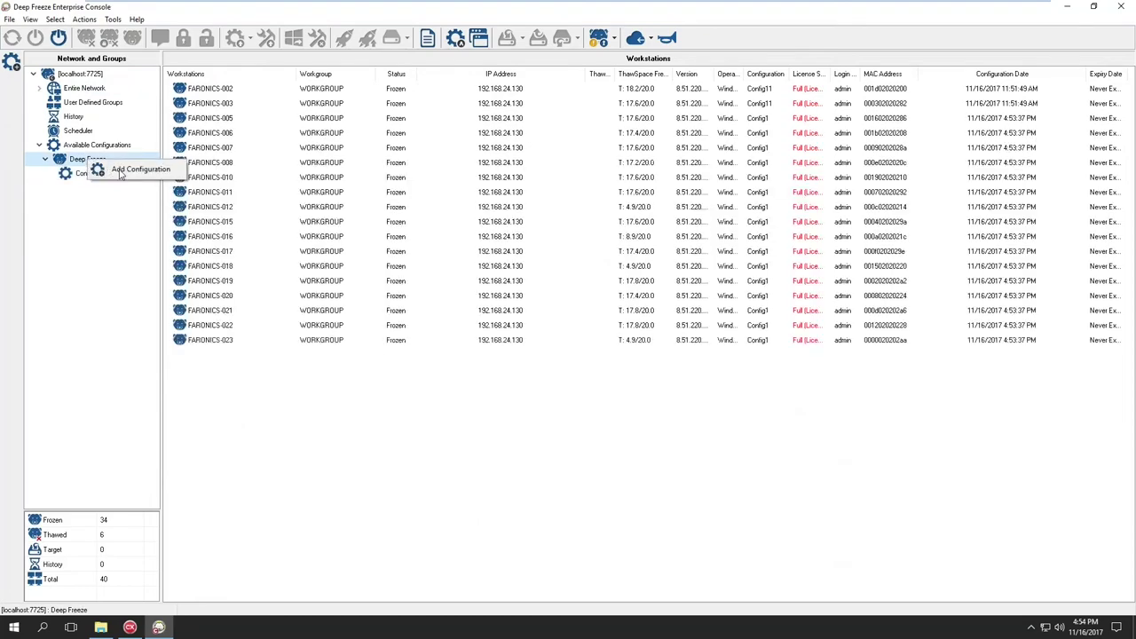
click(132, 169)
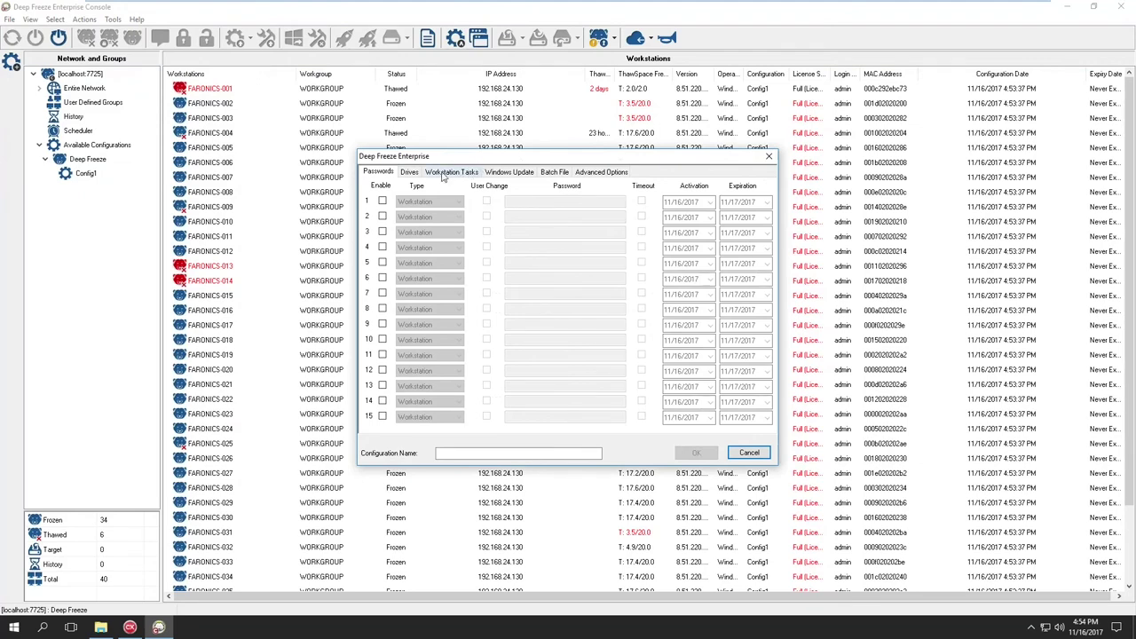
click(414, 172)
click(632, 228)
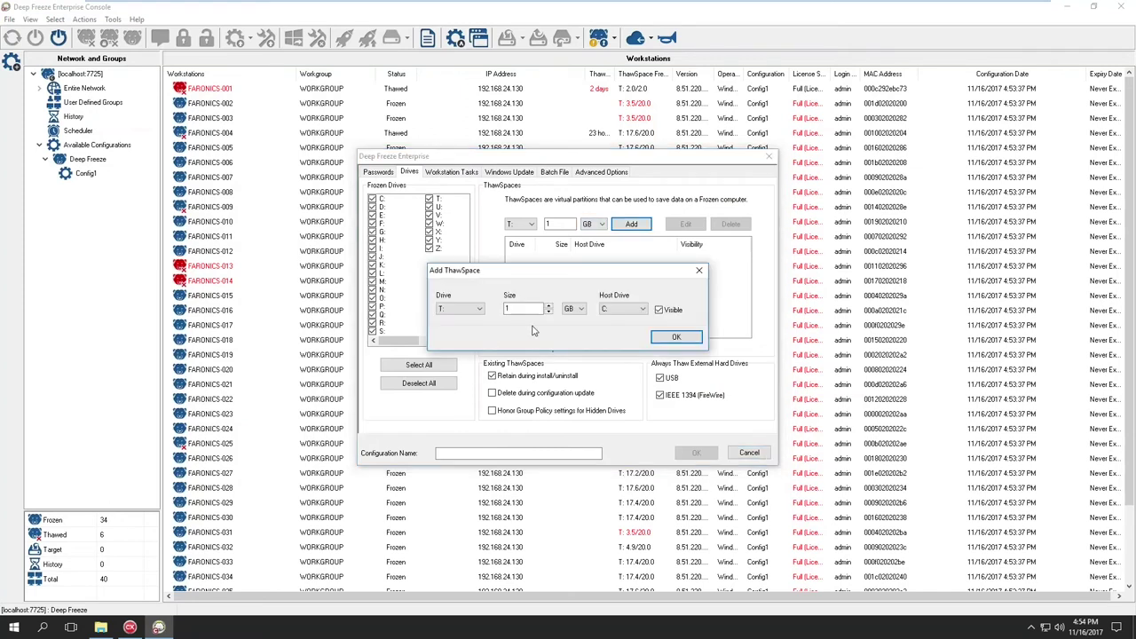
click(674, 337)
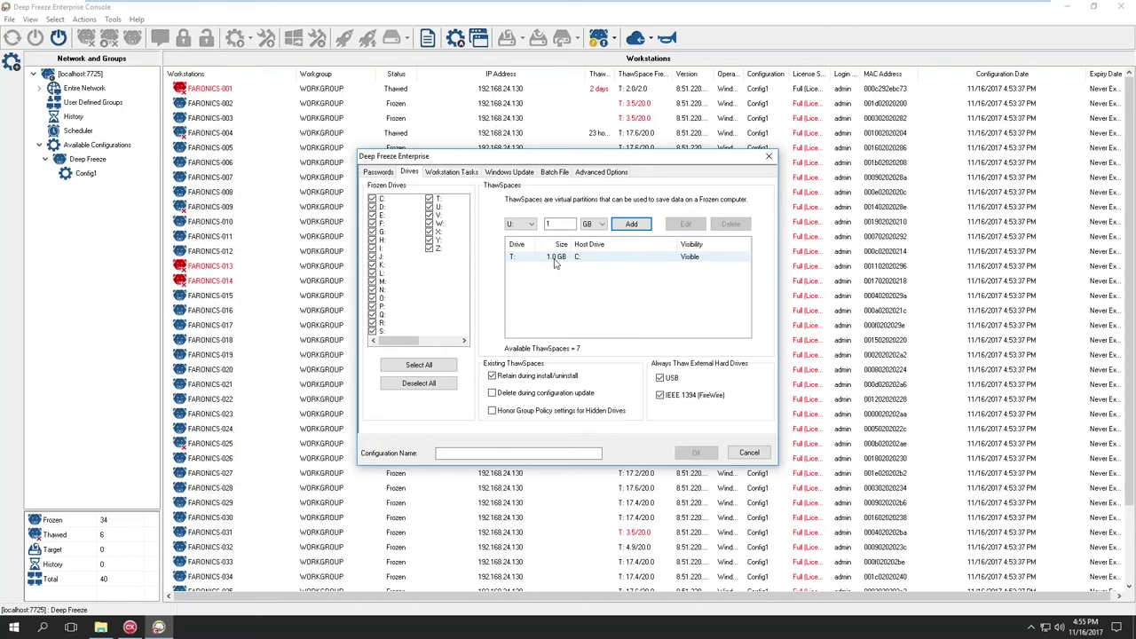
click(492, 392)
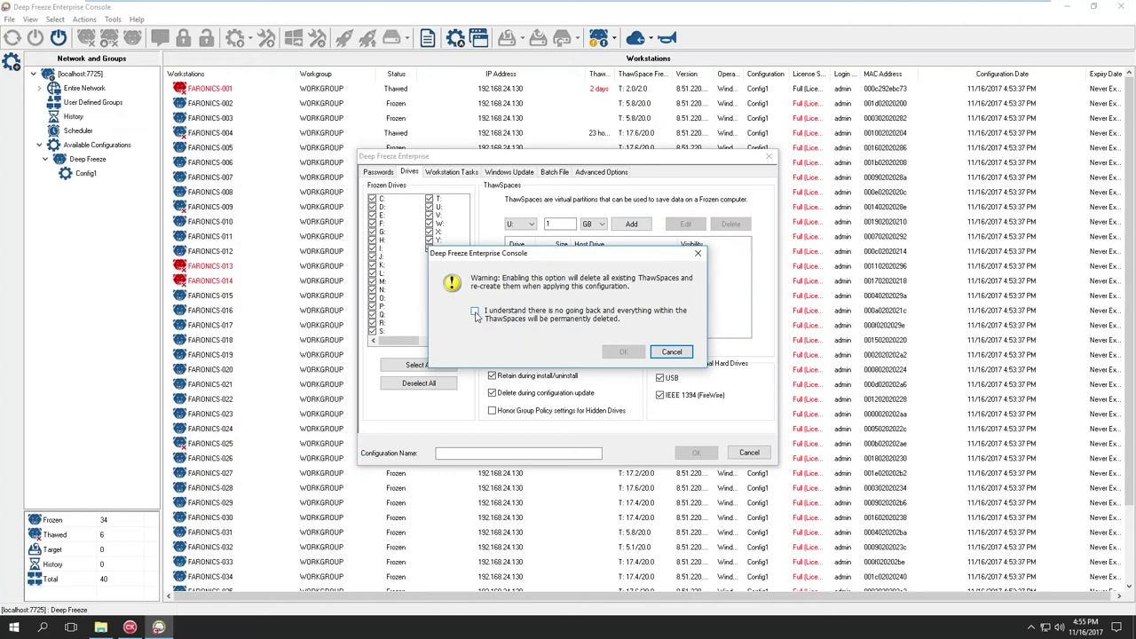
click(689, 357)
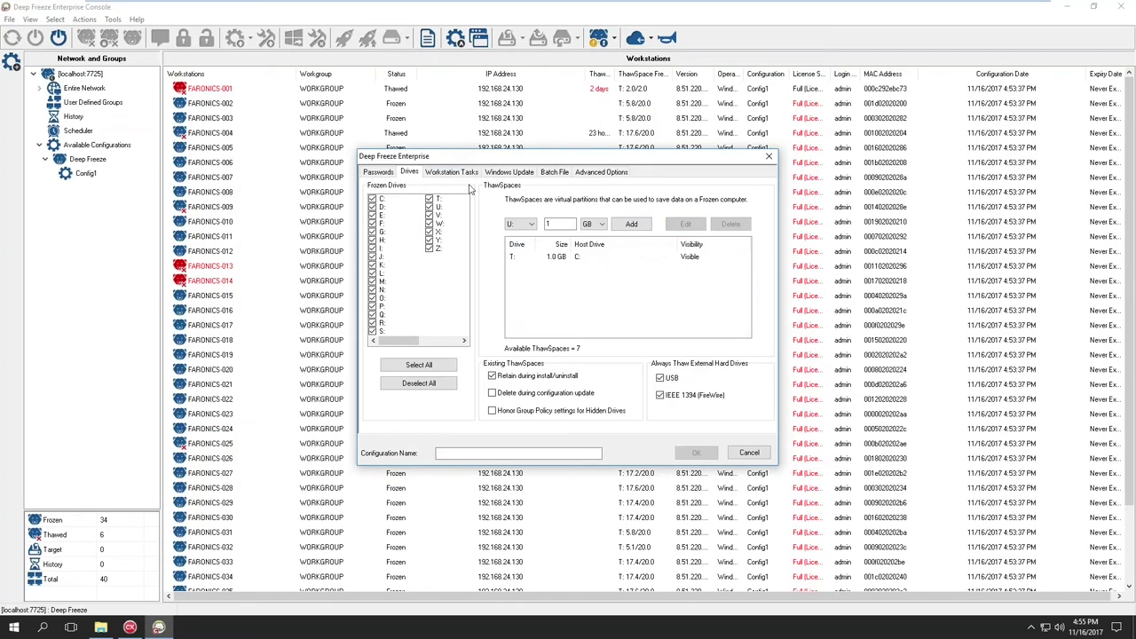
Add Windows Update Task #1 running daily at 12:00 AM, with local wake-up left off.
click(434, 174)
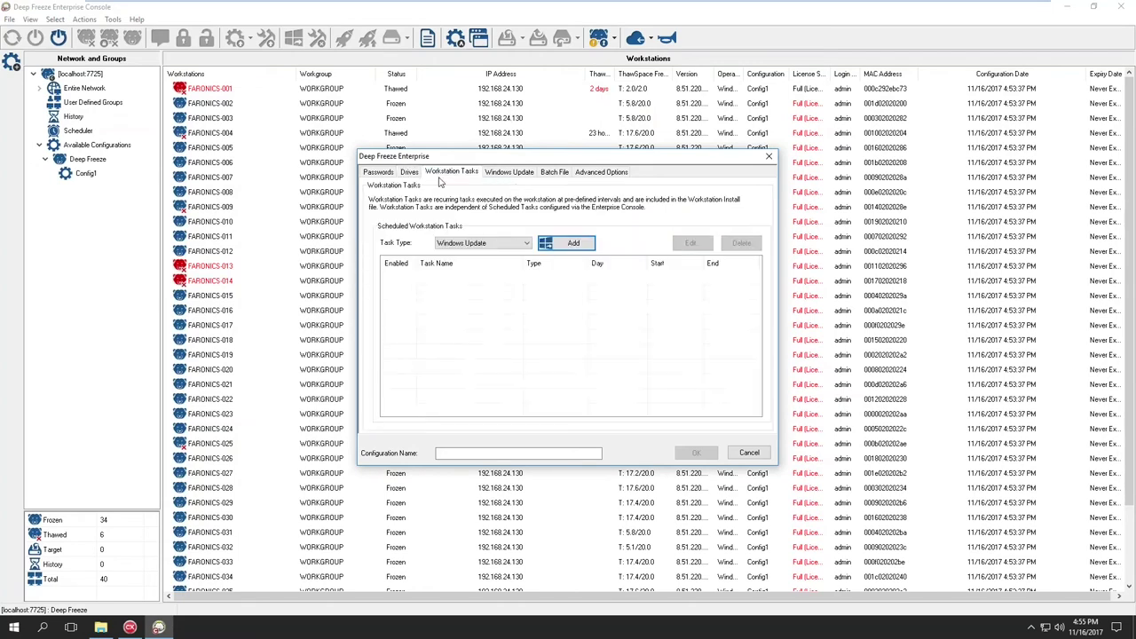
click(566, 243)
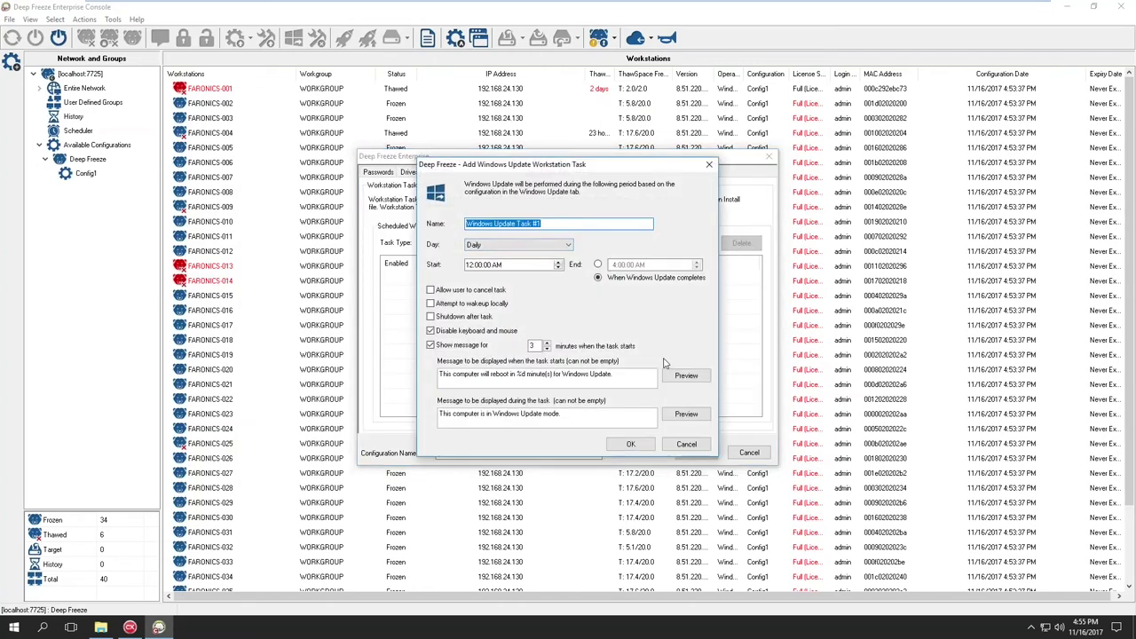
click(431, 304)
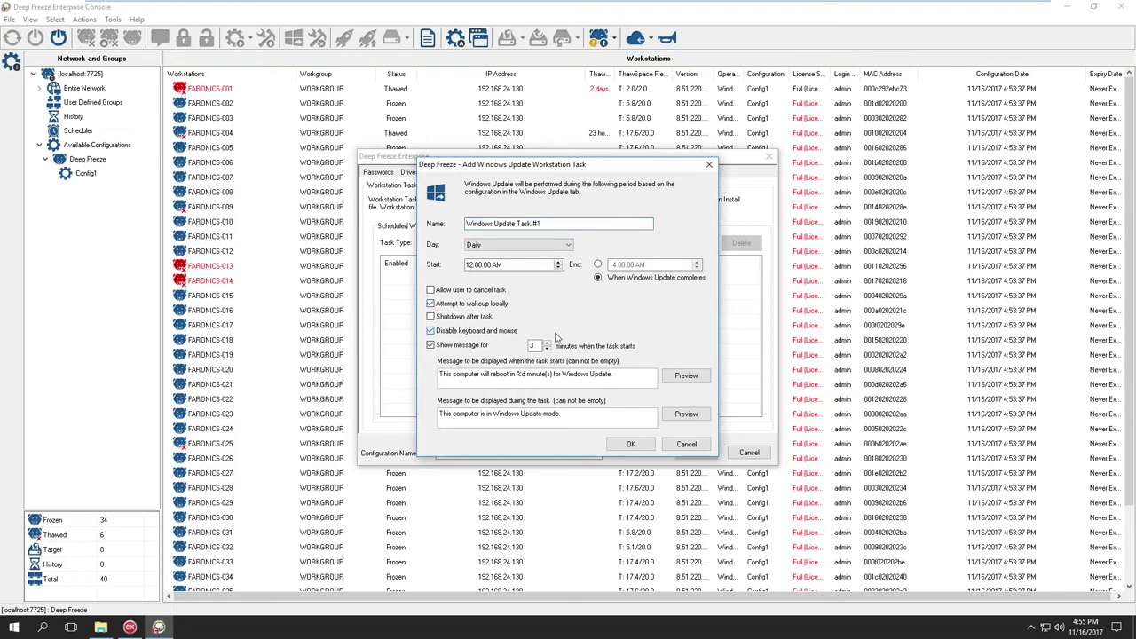
click(430, 303)
click(634, 444)
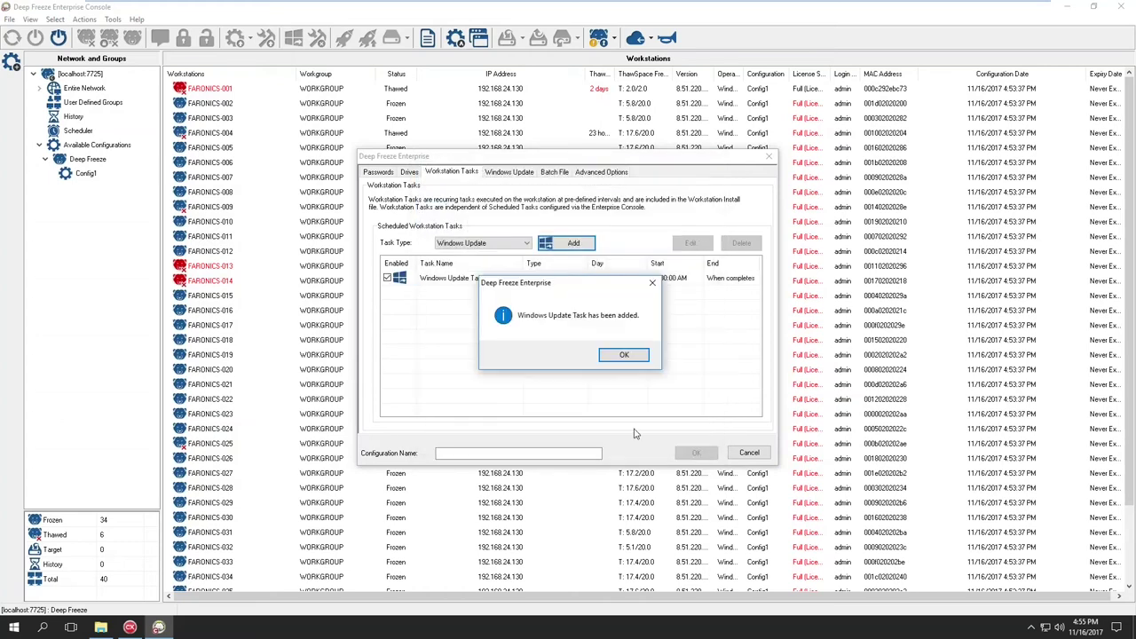
click(622, 356)
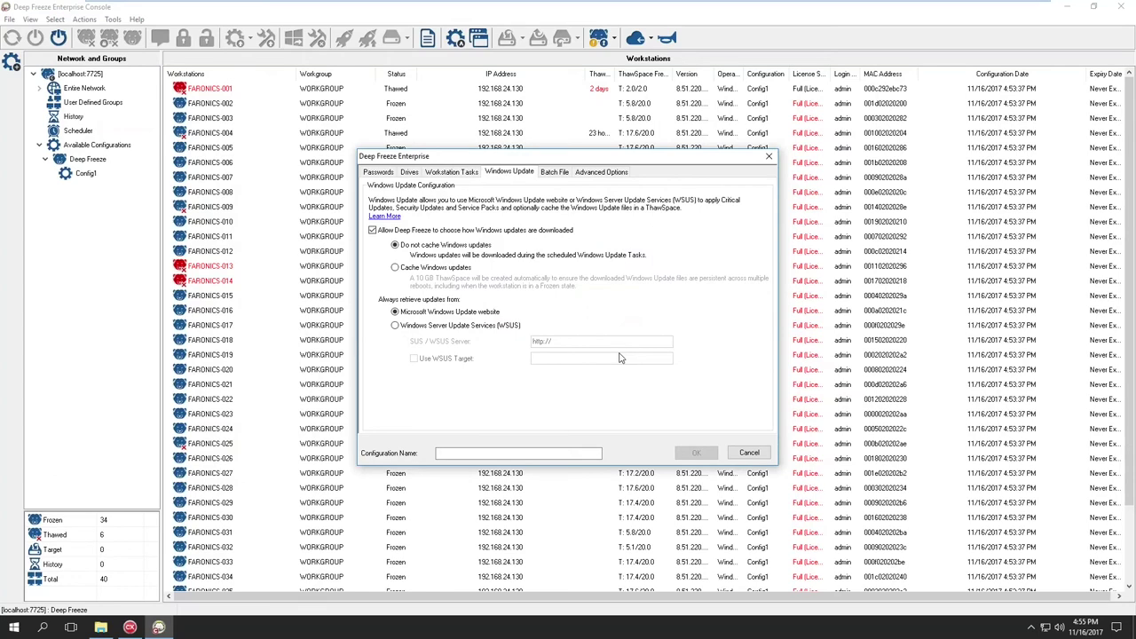
Enter 'Config2' as the Configuration Name under Advanced Options and save it.
click(590, 173)
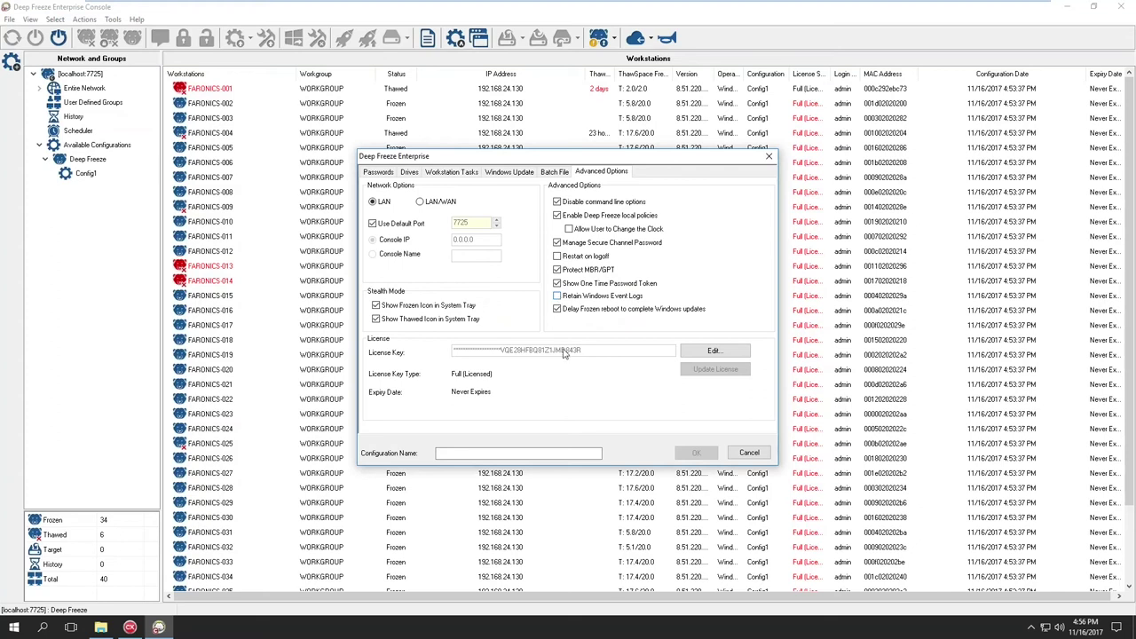
click(519, 453)
text(Config2)
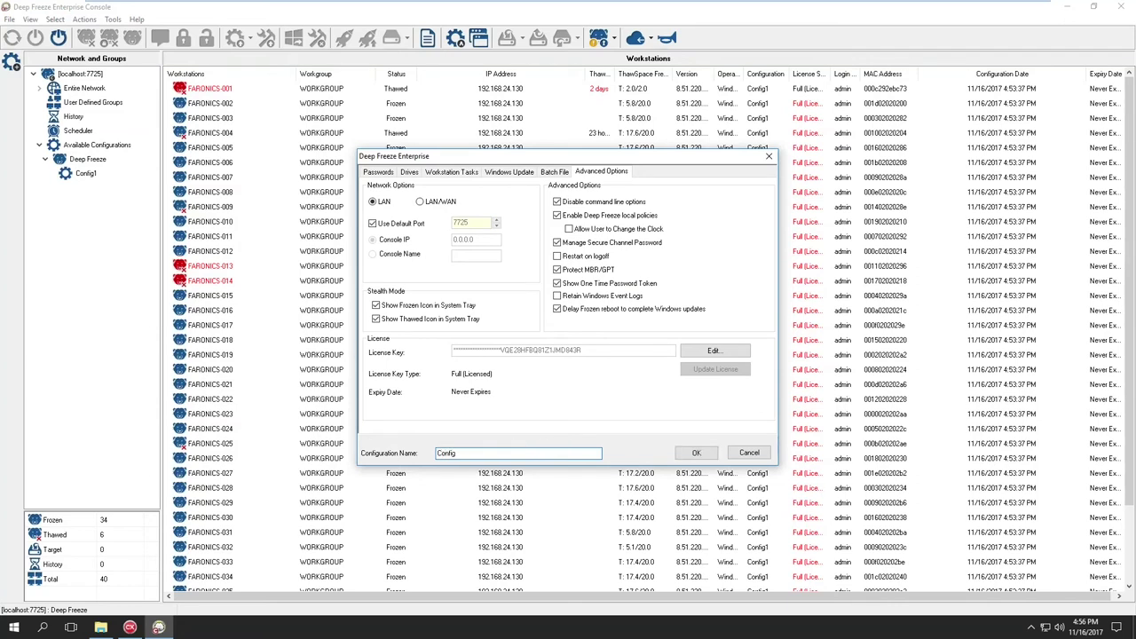
click(695, 453)
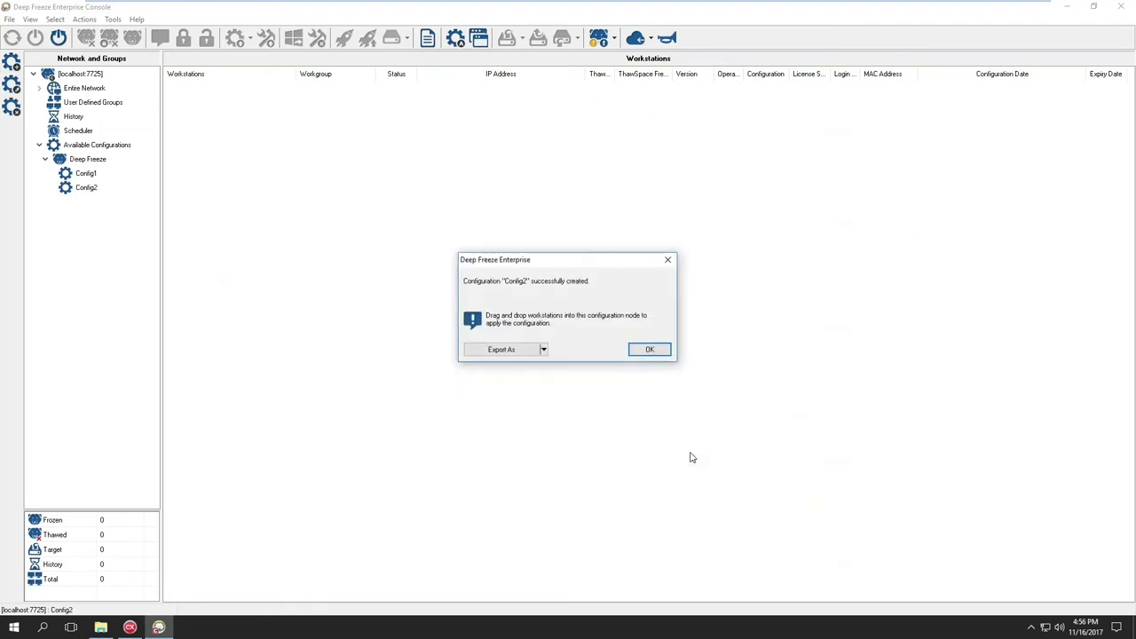
Close the Config2 notice without exporting and select Entire Network.
click(544, 349)
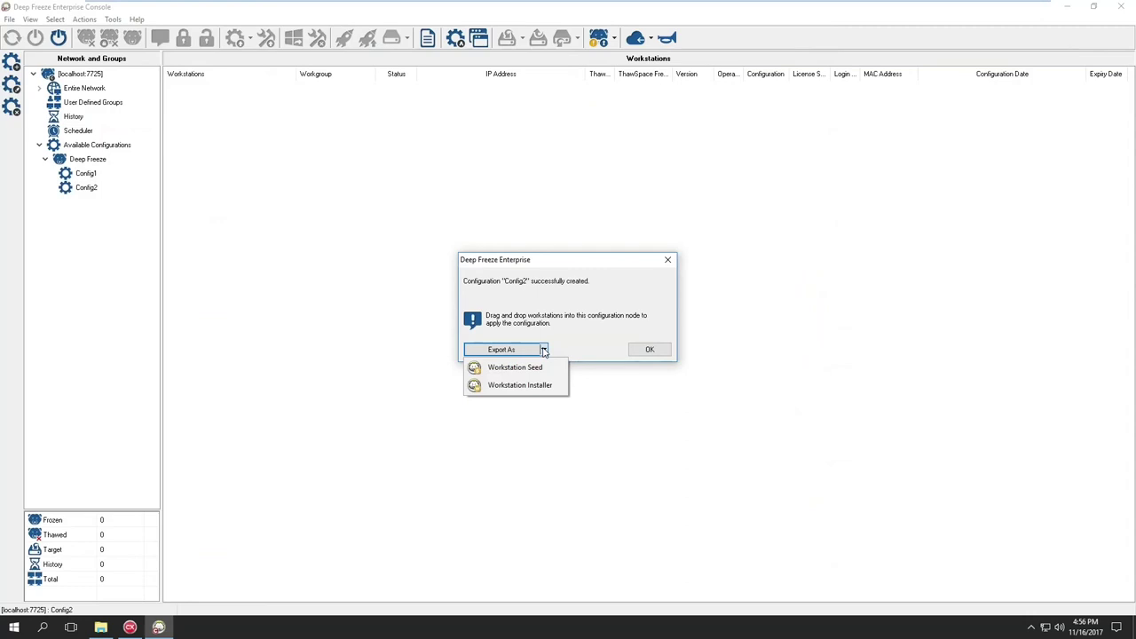
click(648, 351)
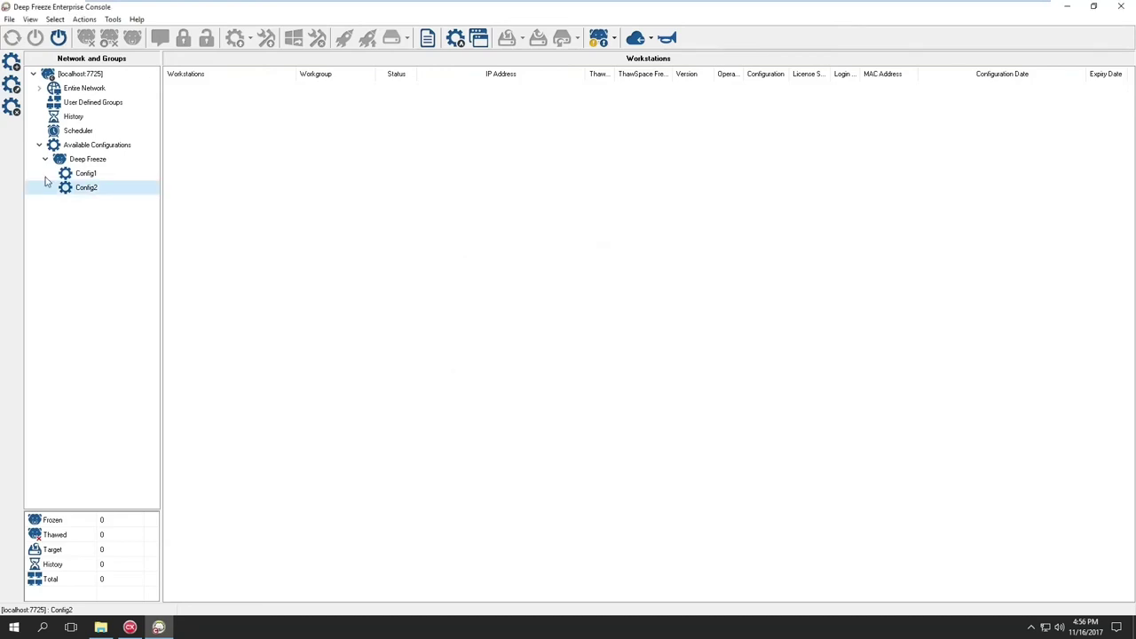
click(77, 92)
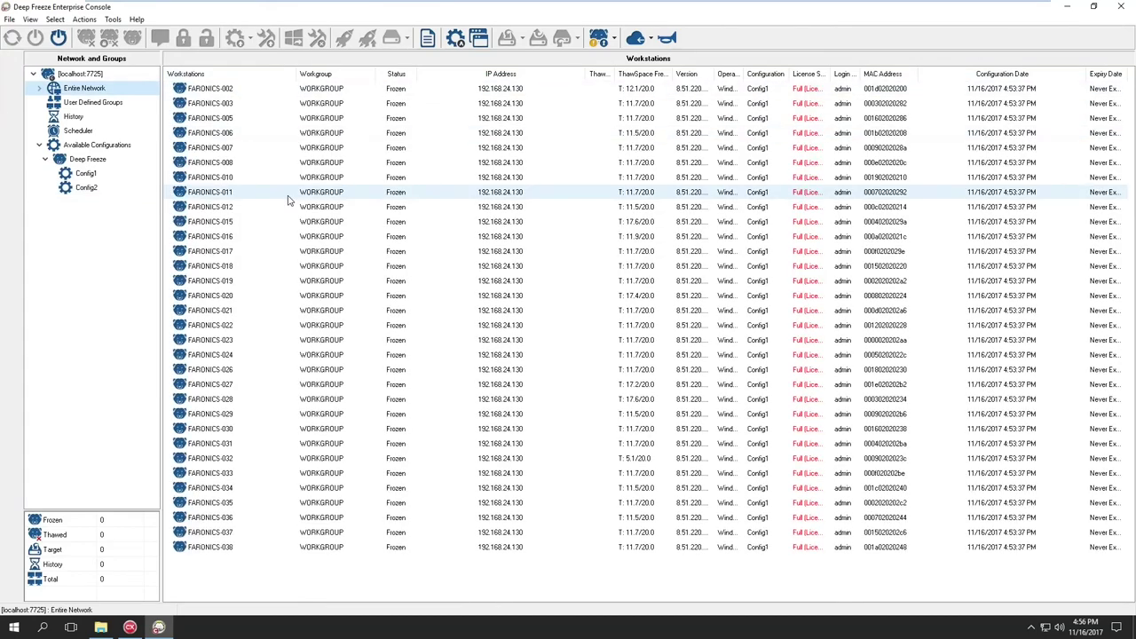
click(227, 89)
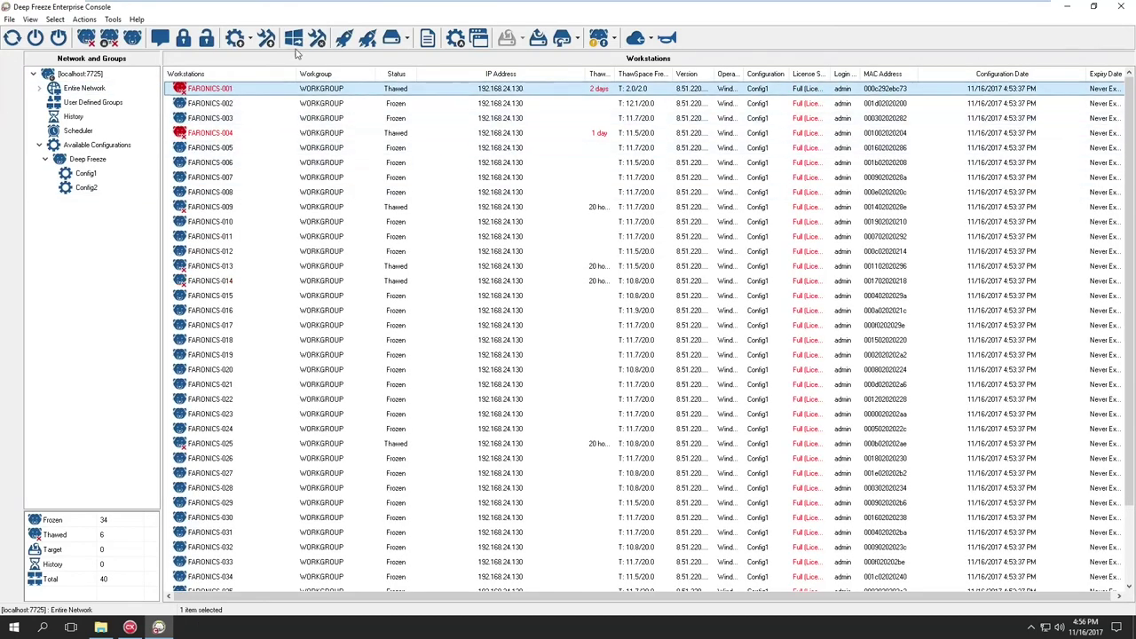
click(405, 41)
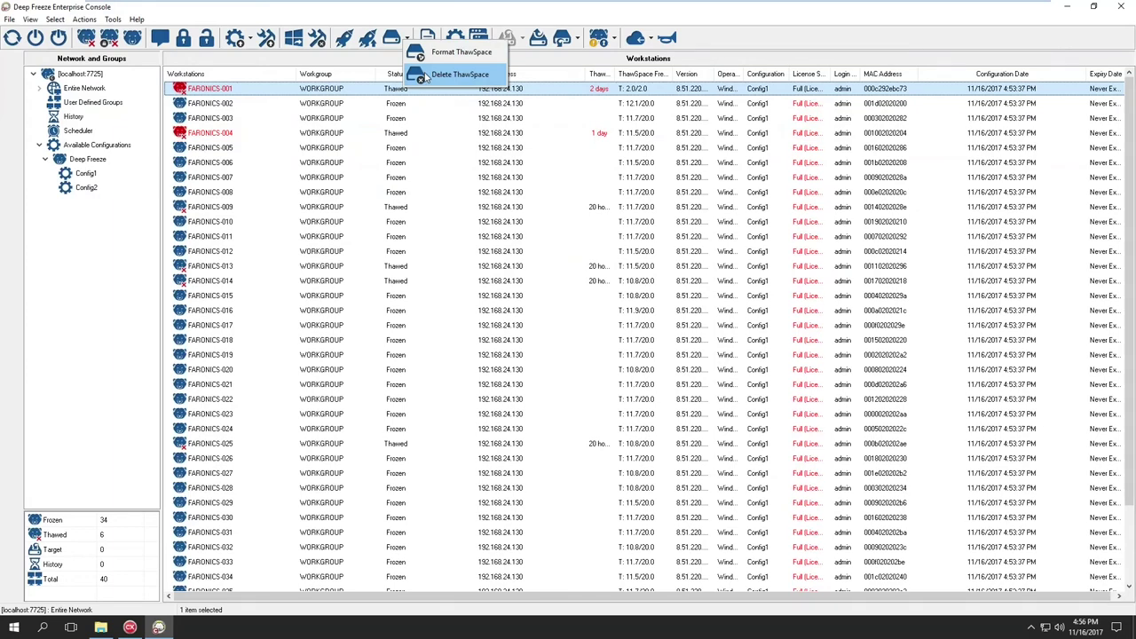
click(407, 12)
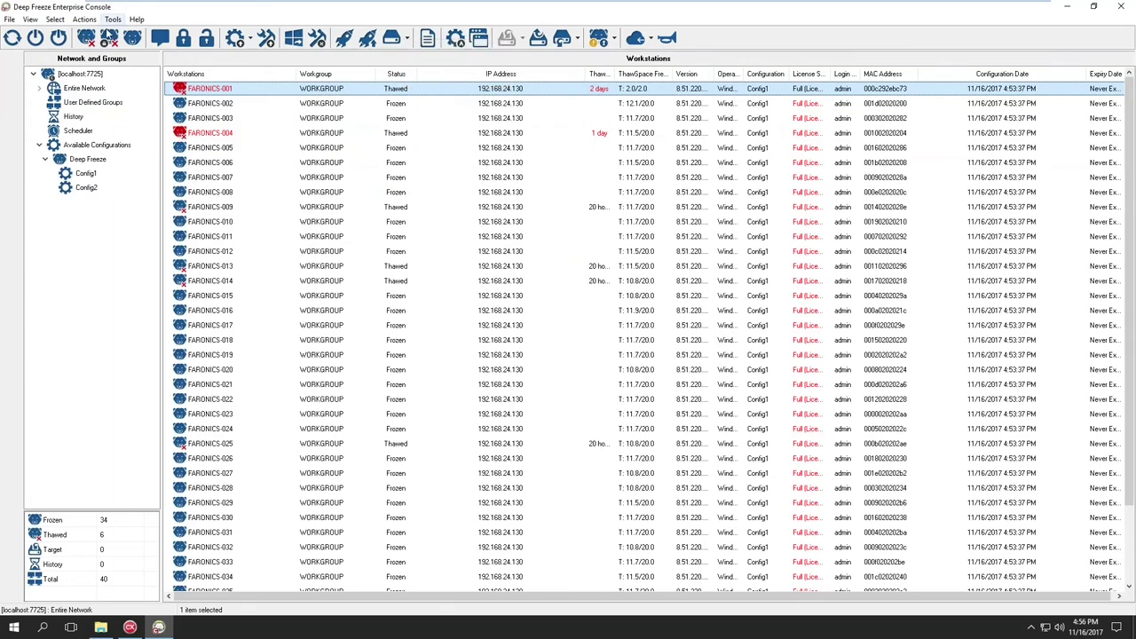
click(112, 19)
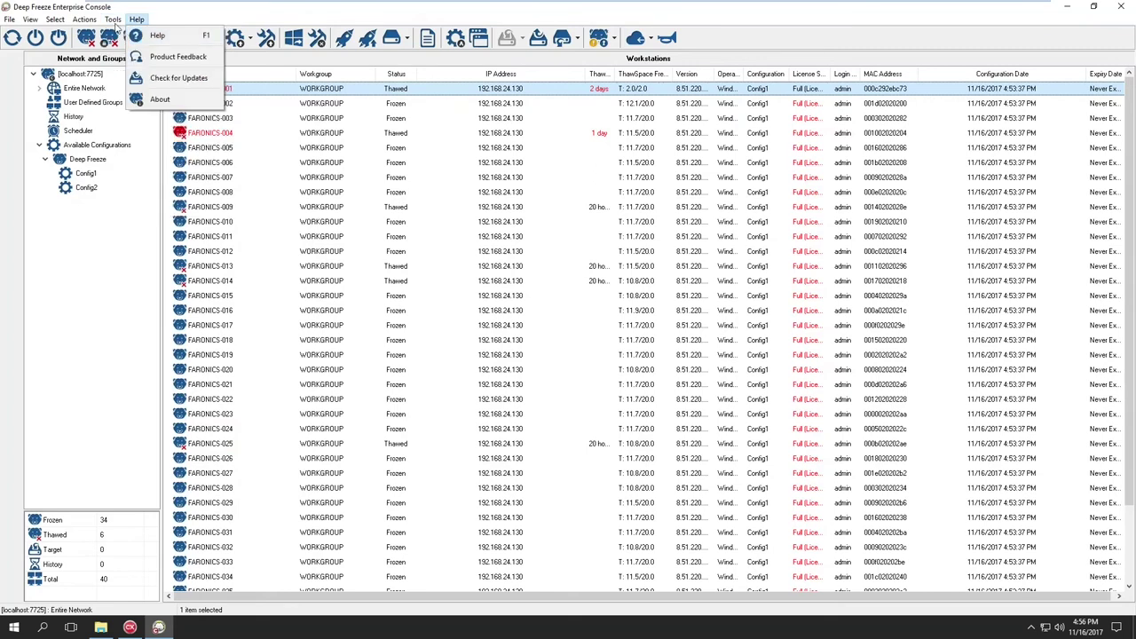
click(142, 35)
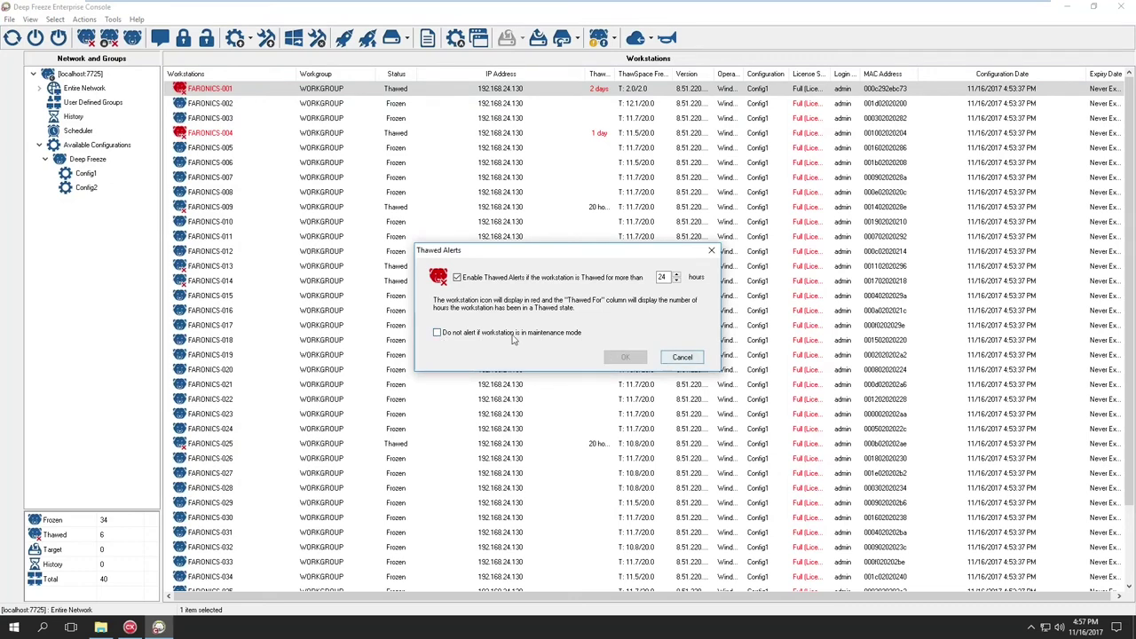
click(691, 360)
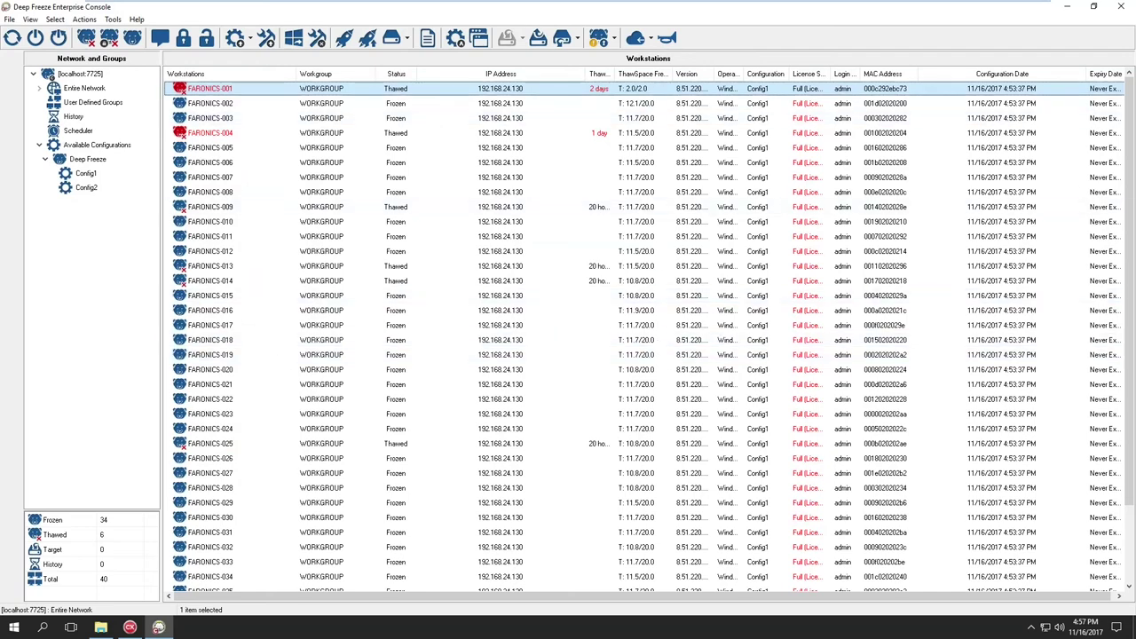
Widen the ThawSpace Free (GB) column and auto-fit the Thawed For and Operating System columns.
drag(675, 79, 696, 78)
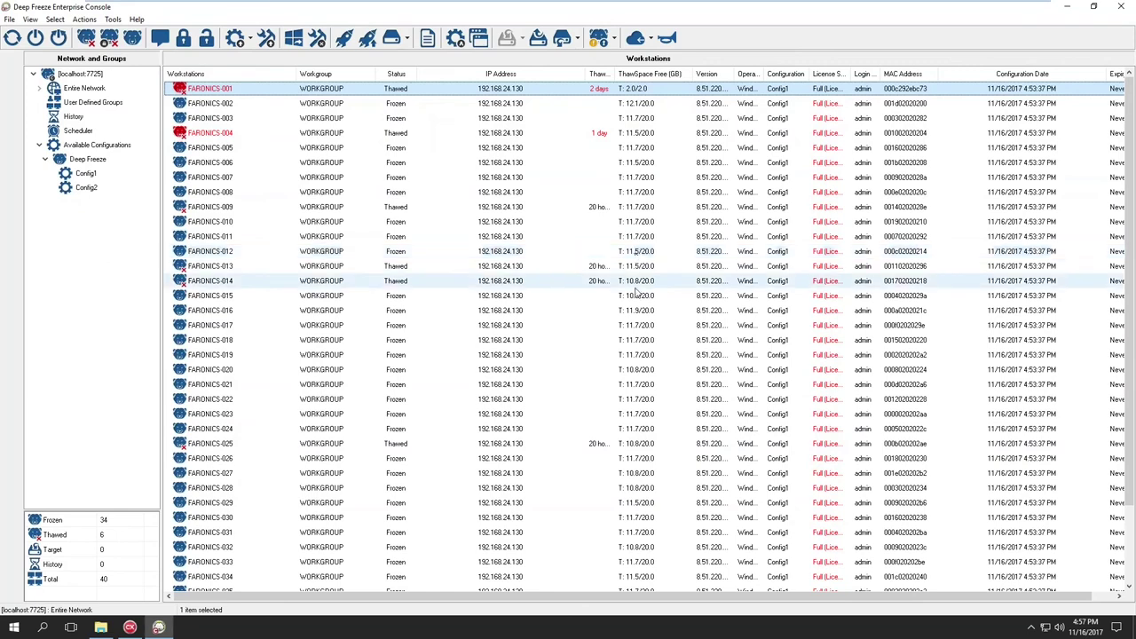
scroll(637, 284, down, 2)
scroll(641, 369, up, 2)
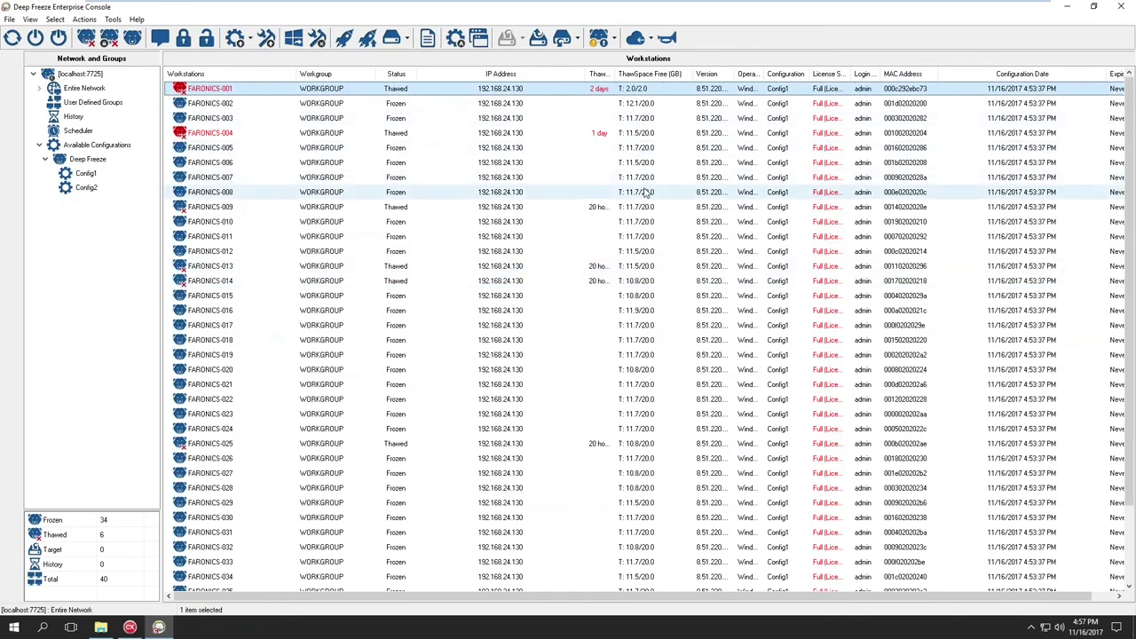
scroll(641, 197, down, 2)
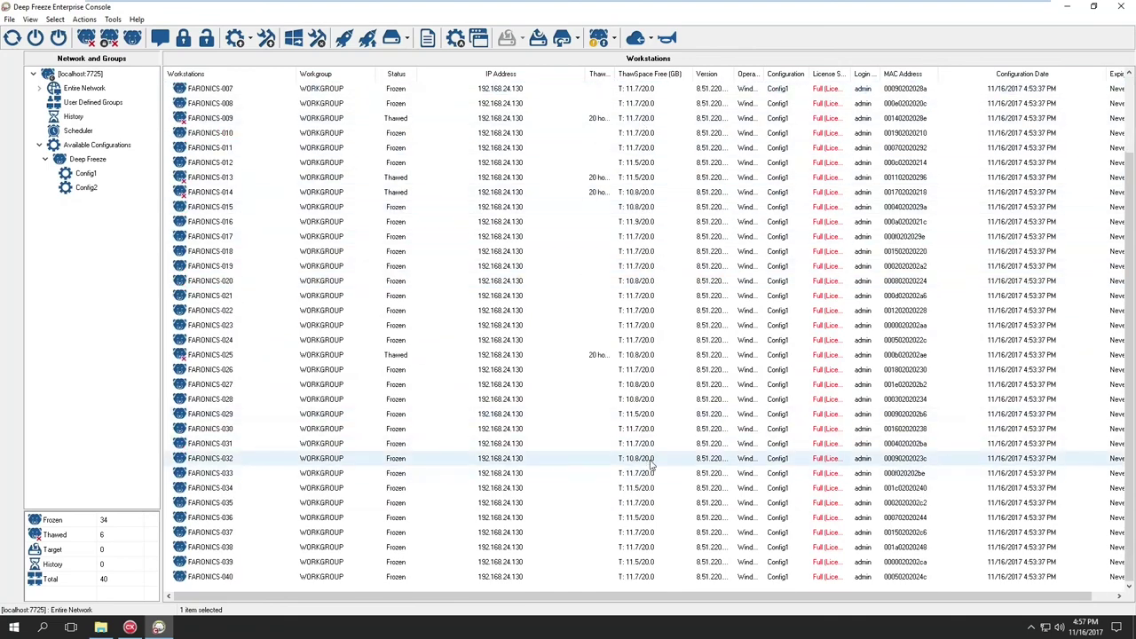
scroll(652, 464, up, 2)
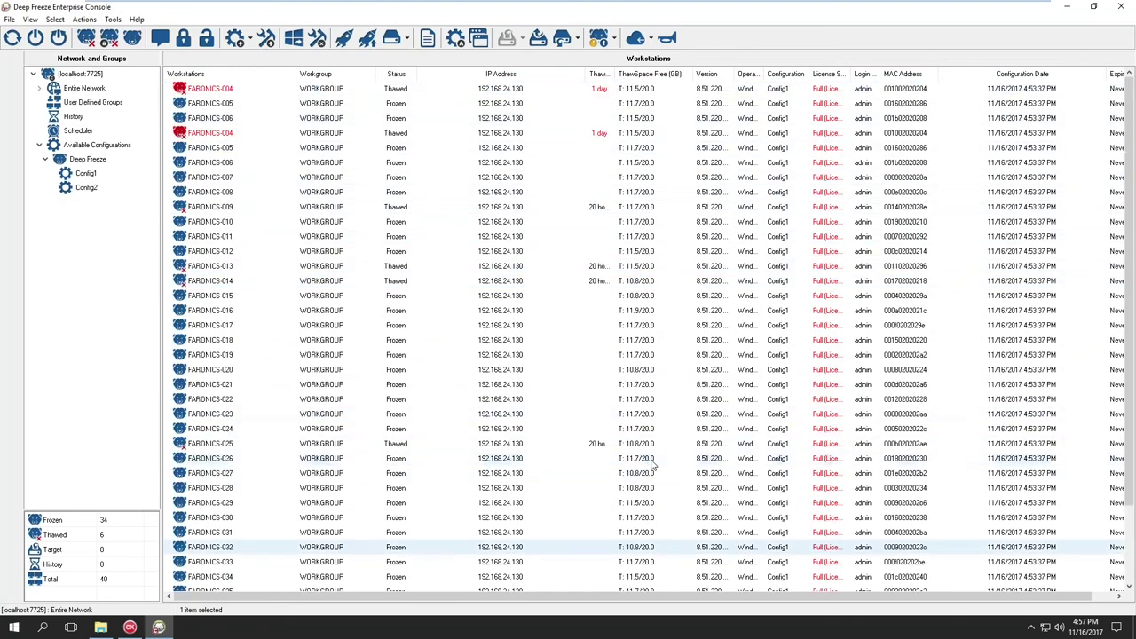
double_click(615, 74)
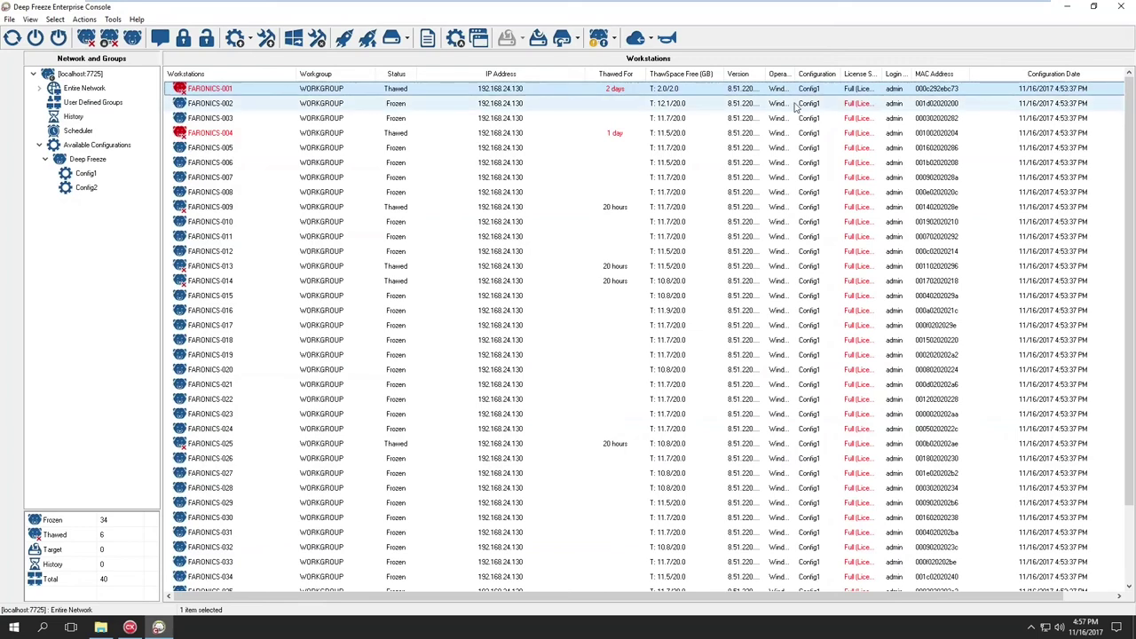
double_click(796, 75)
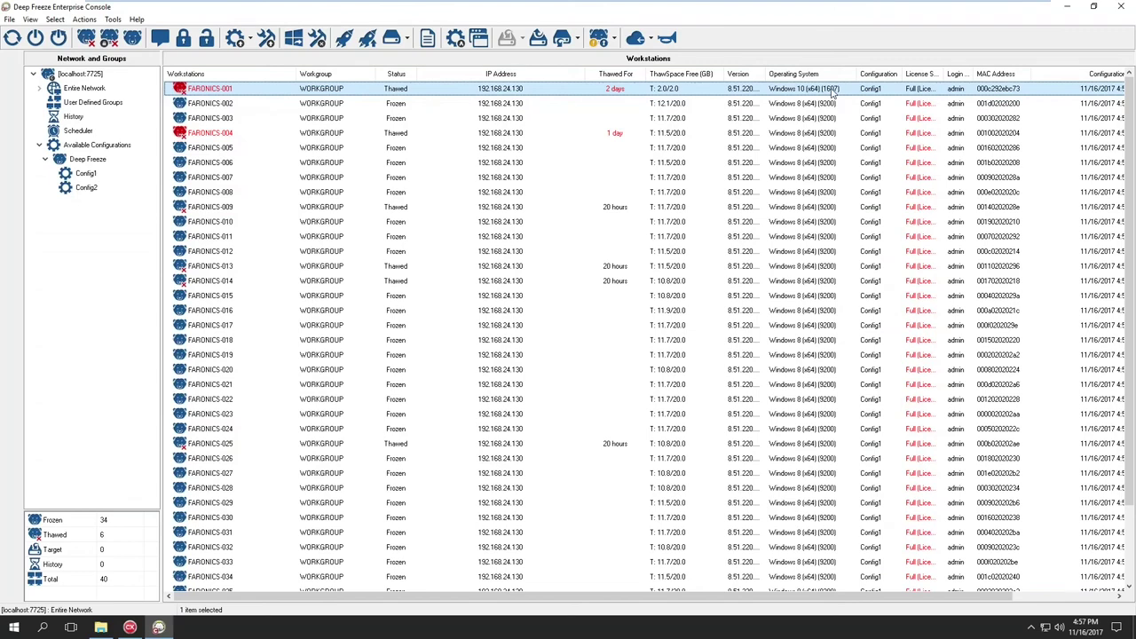
right_click(64, 132)
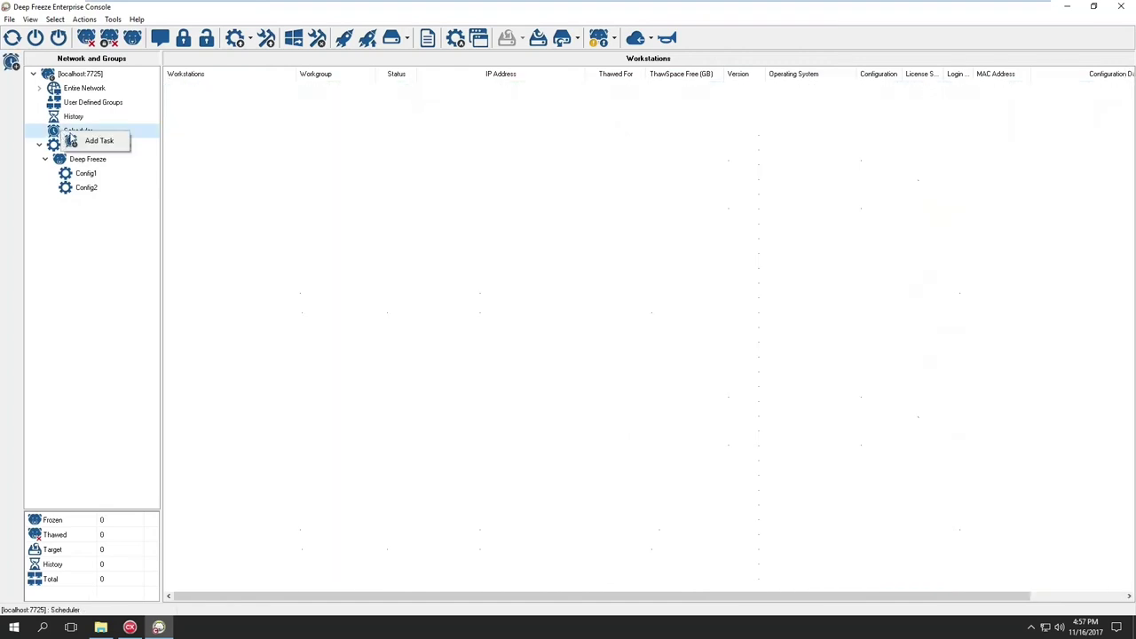
Create a Combination Task named 'Combo' that runs every day from 11/16/2017.
click(89, 141)
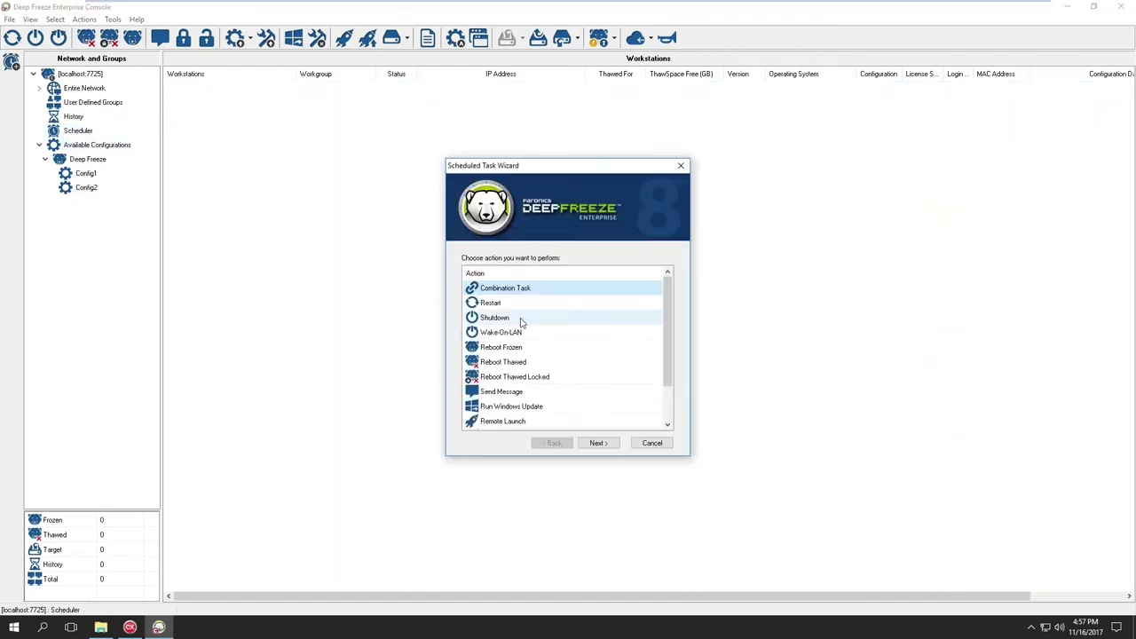
click(612, 444)
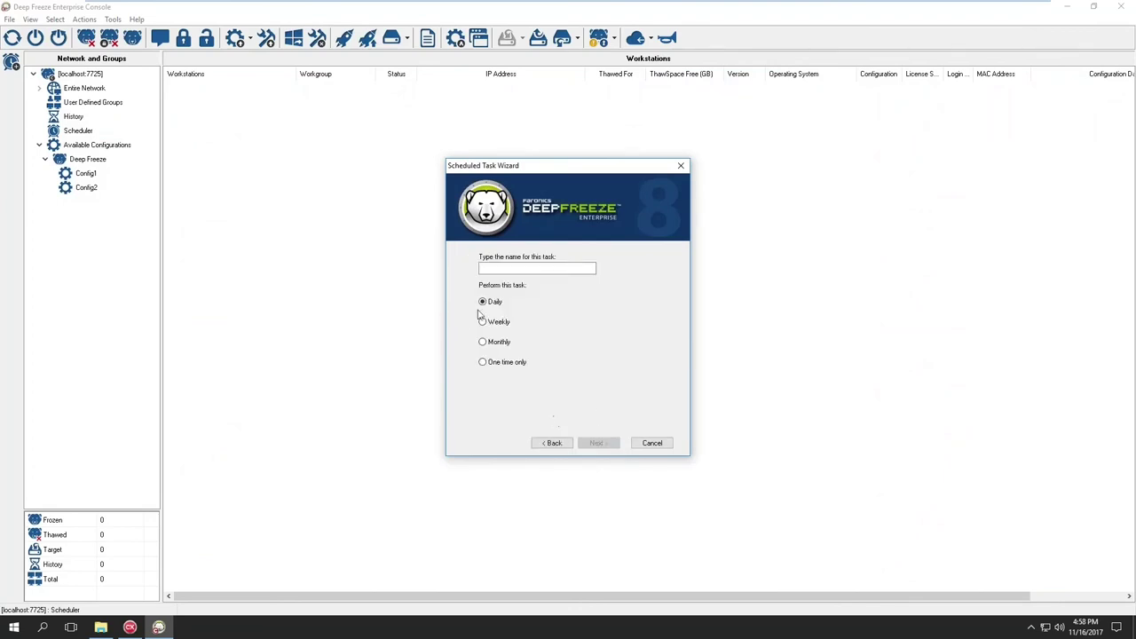
click(537, 267)
text(Co)
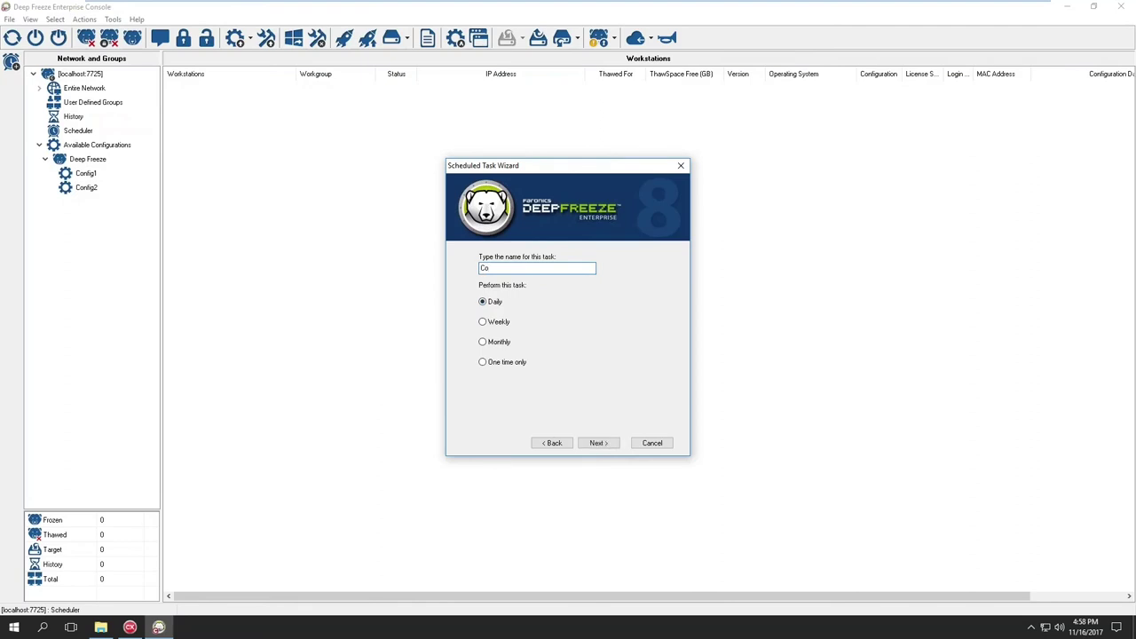
text(m)
click(590, 441)
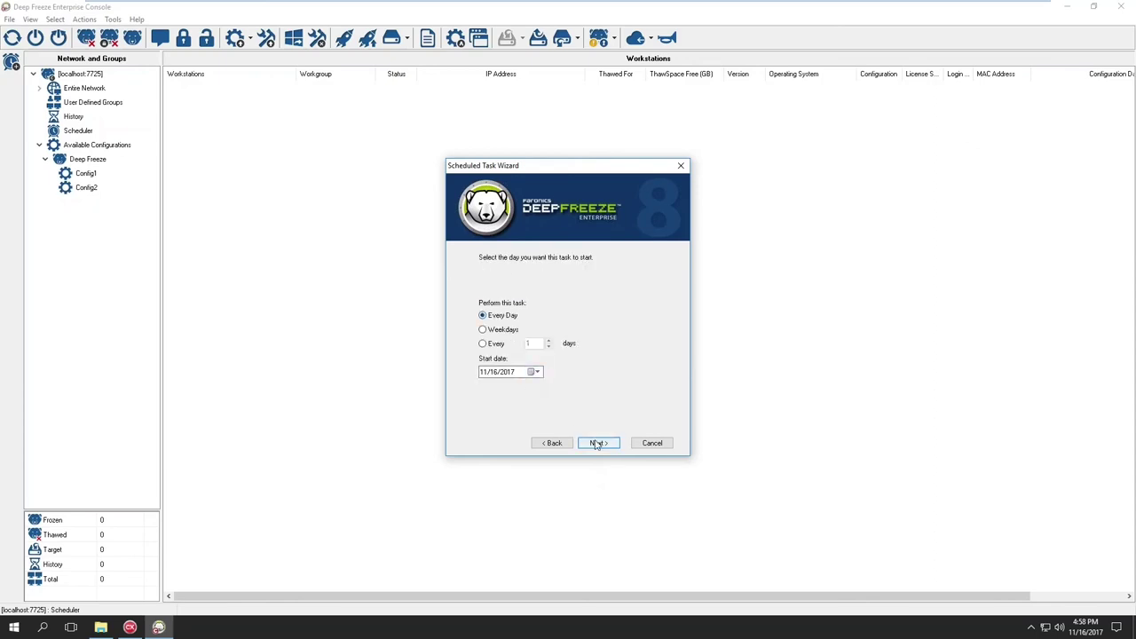
click(598, 442)
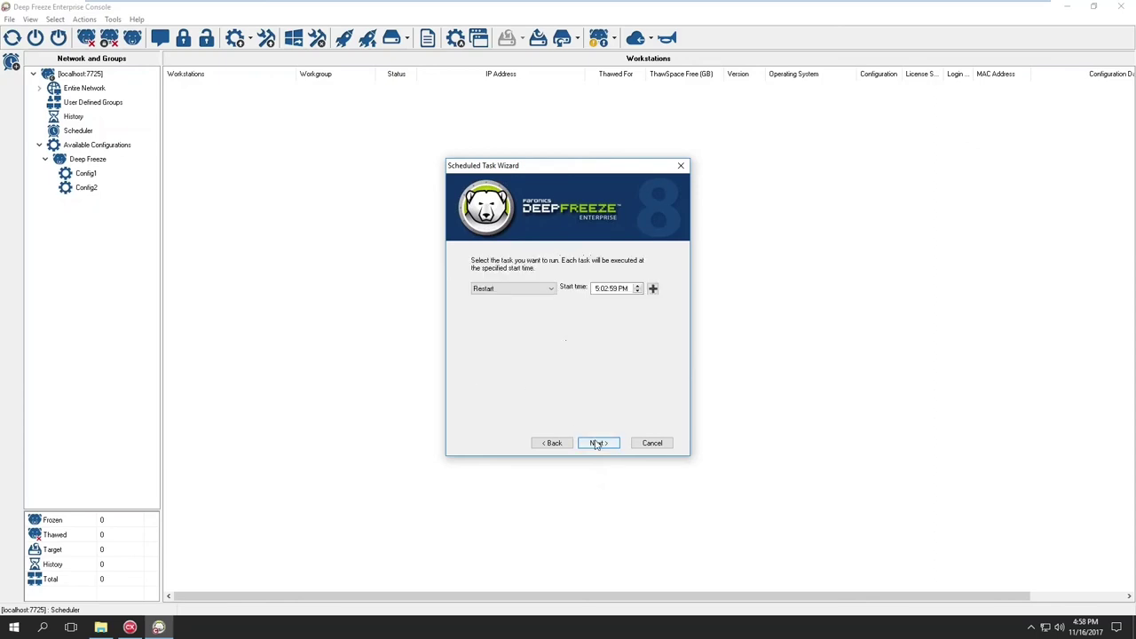
Make Combo's first two actions Wake-On-LAN and a Send Message reading 'Hello'.
click(550, 288)
click(513, 297)
click(654, 289)
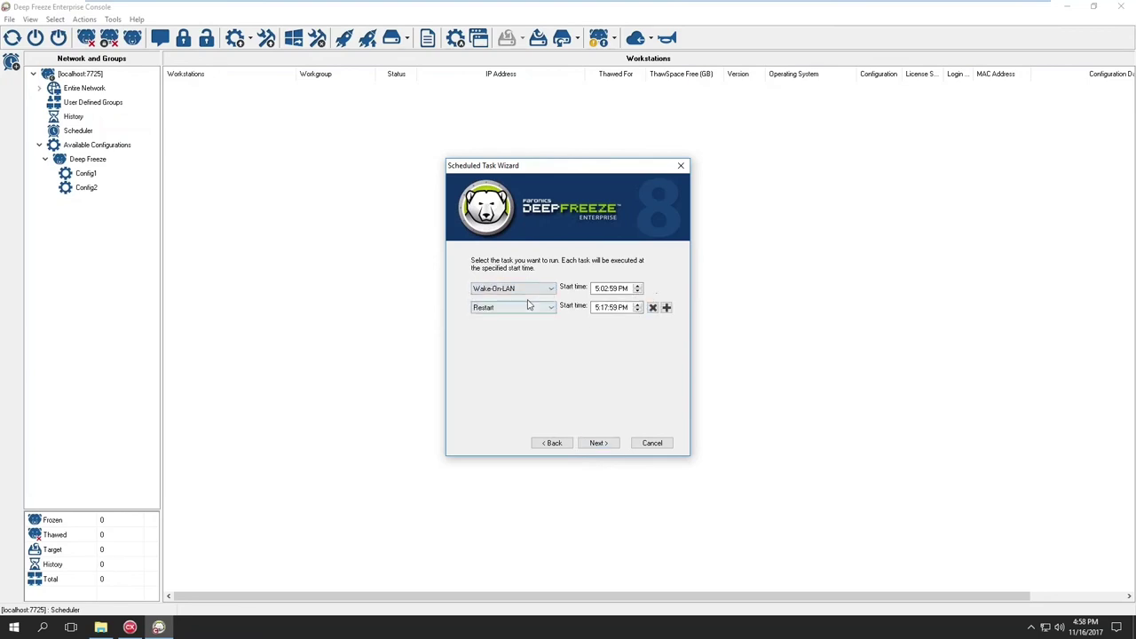
click(550, 307)
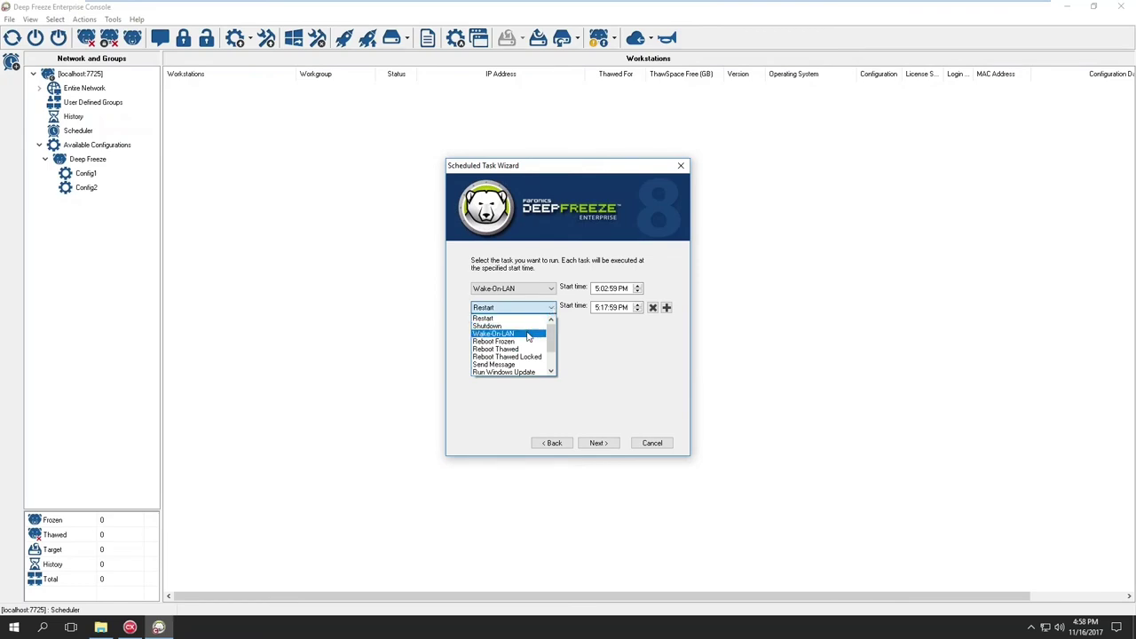
click(506, 364)
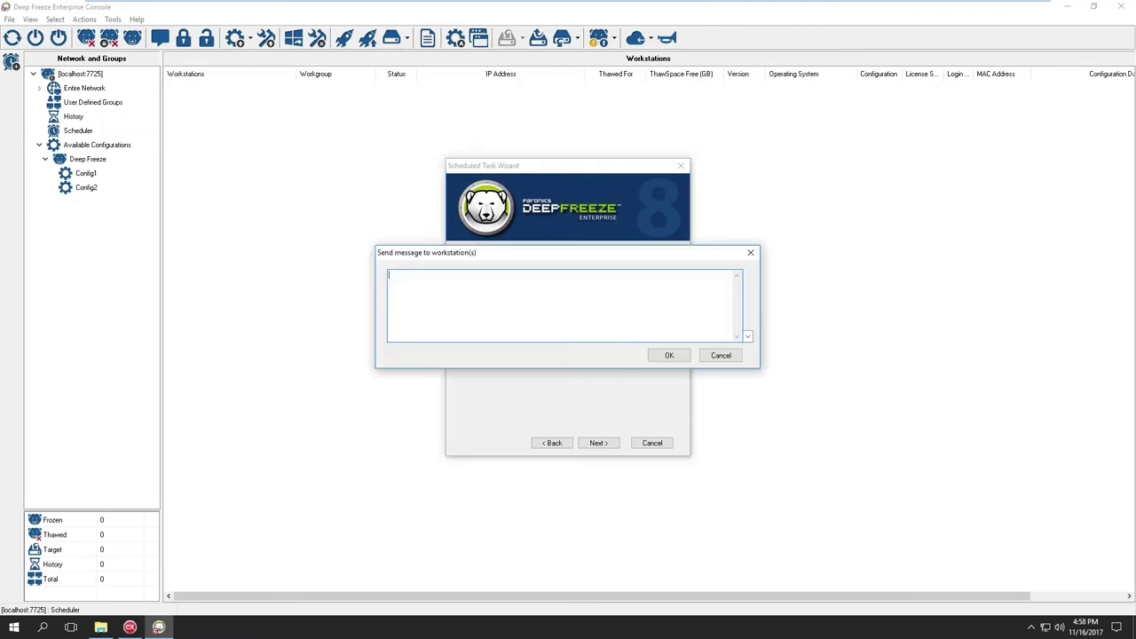
text(Hello)
key(Return)
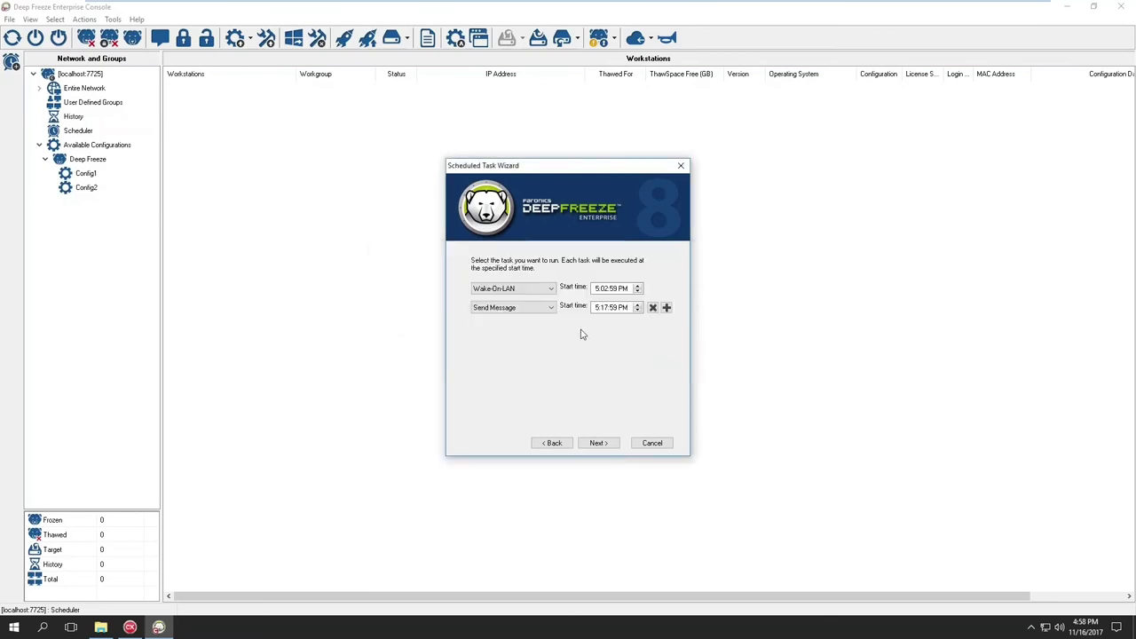
Add Reboot Thawed and Run Windows Update as the third and fourth actions, then finish.
click(666, 308)
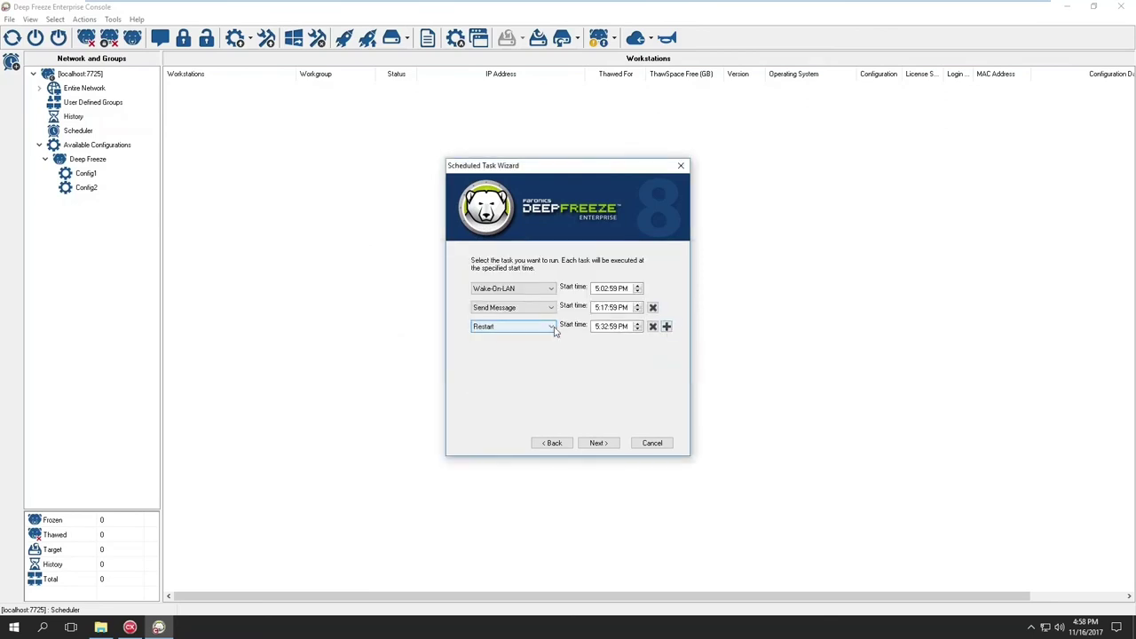
click(538, 327)
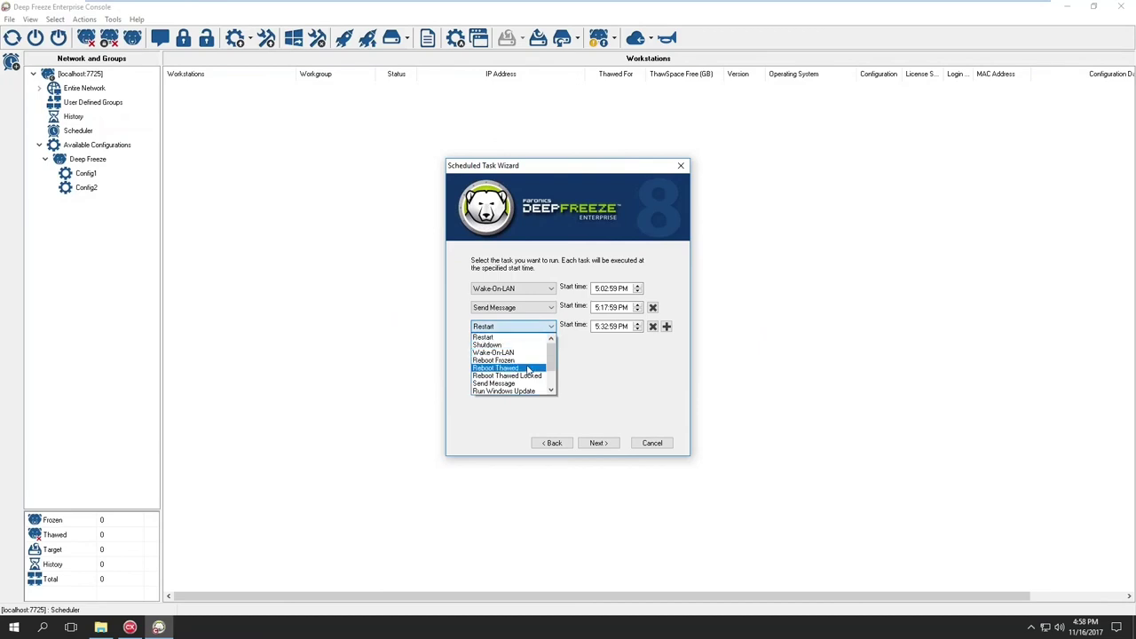
click(530, 368)
click(667, 326)
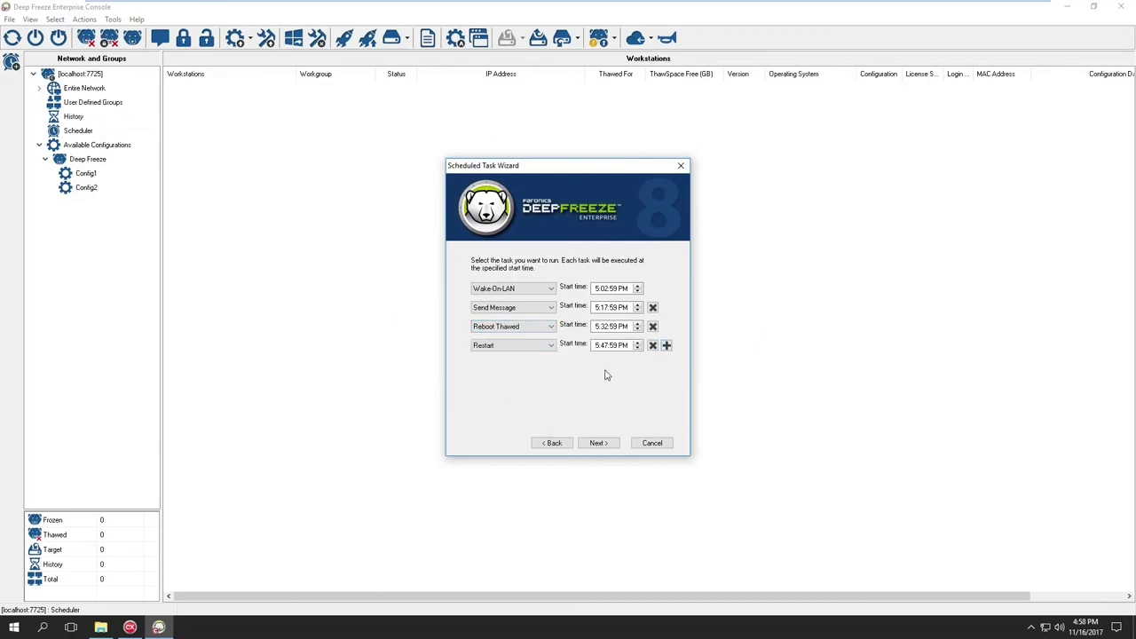
click(550, 345)
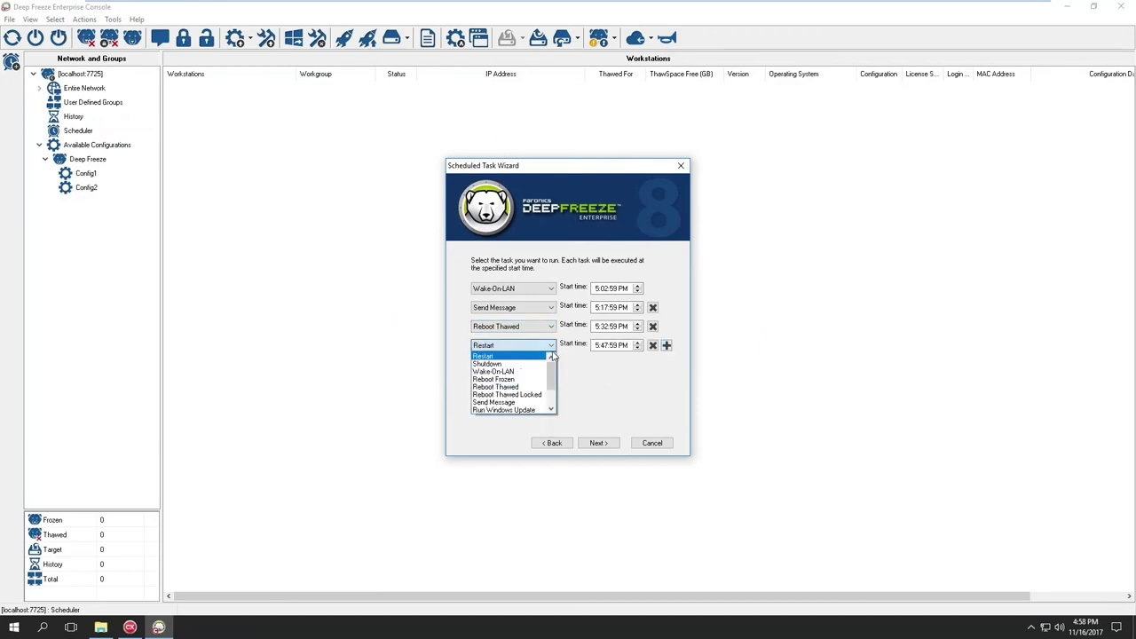
click(517, 409)
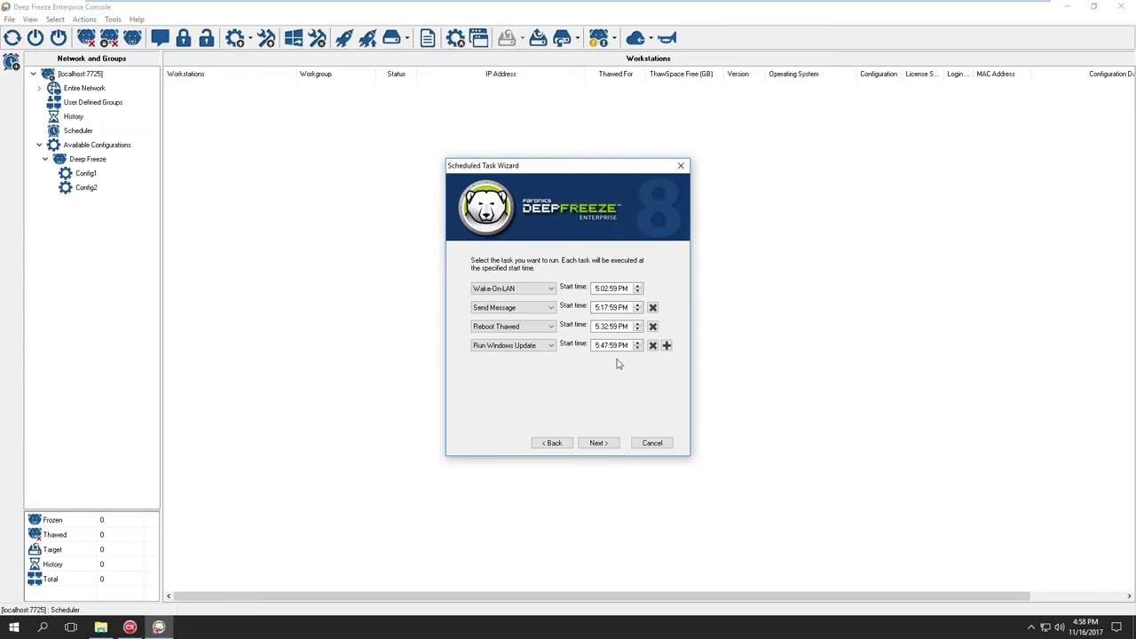
click(599, 443)
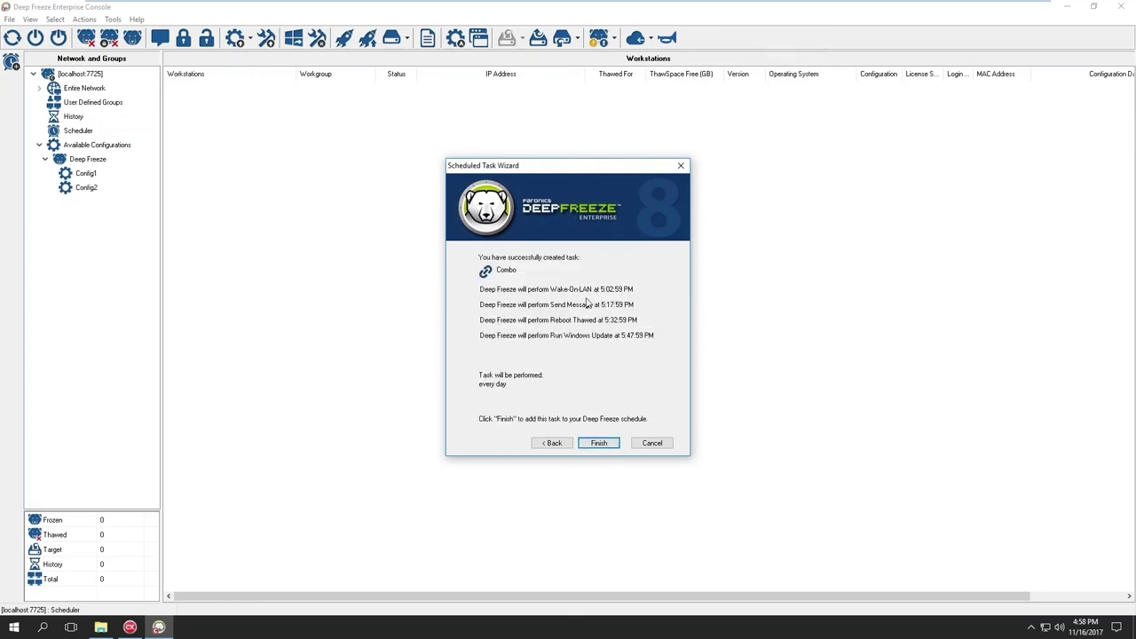
click(605, 445)
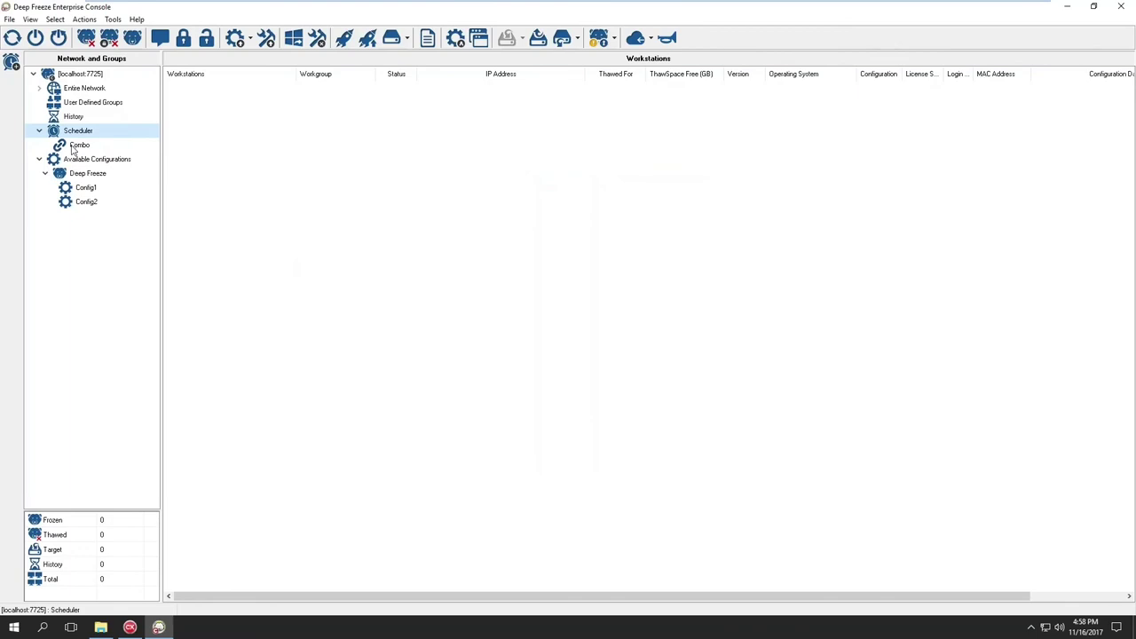
Select FARONICS-001 under Entire Network and close the Send Message dialog without sending.
click(87, 90)
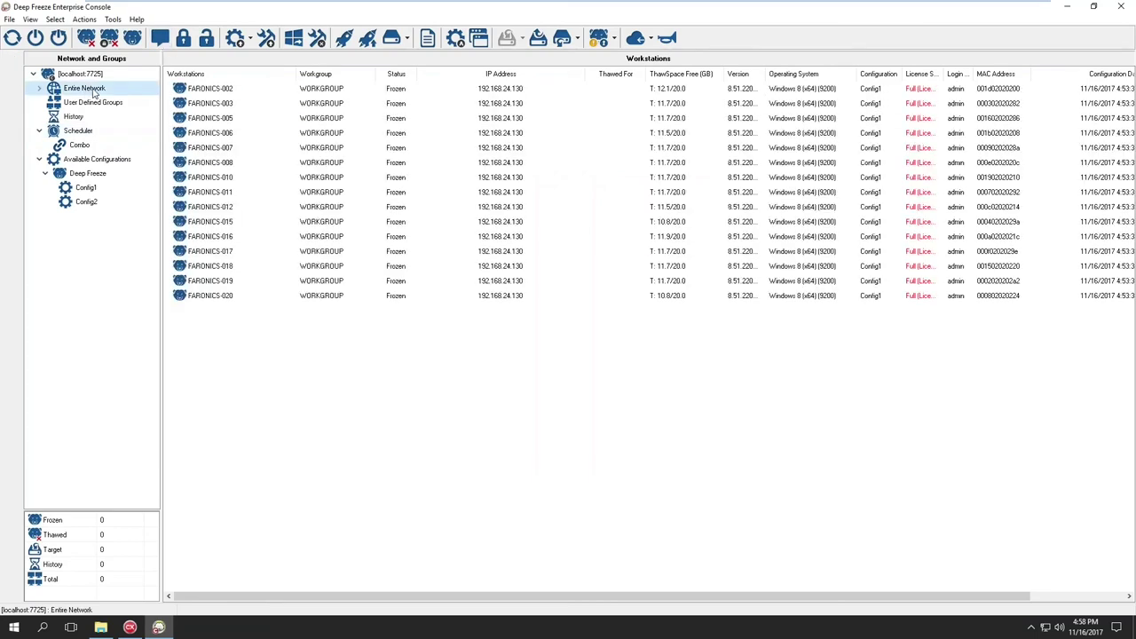
click(248, 93)
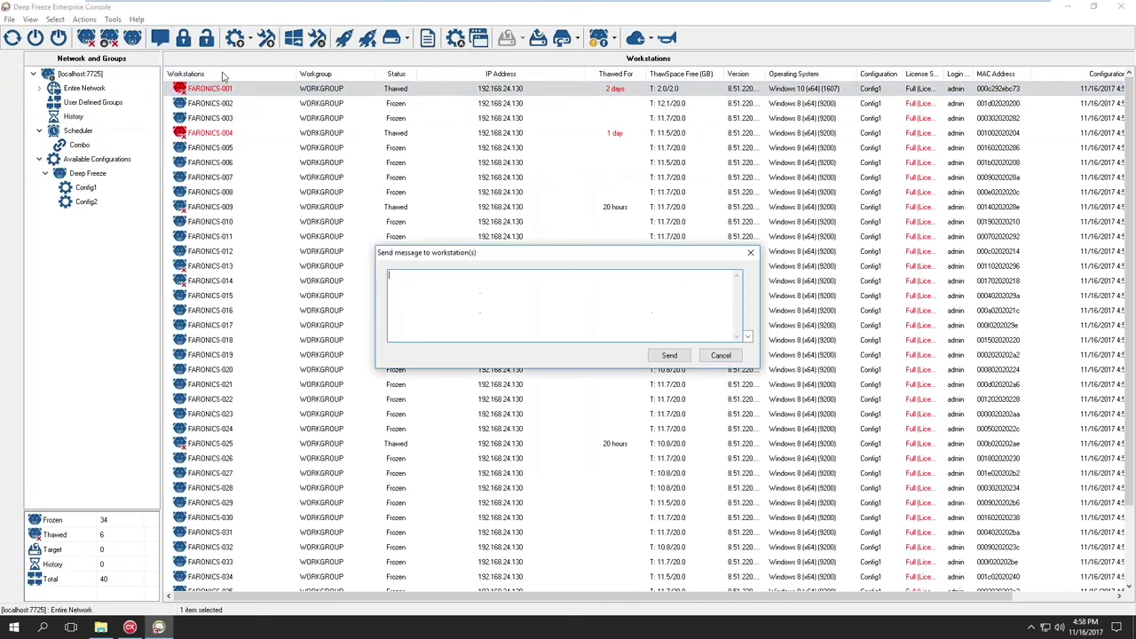
click(748, 337)
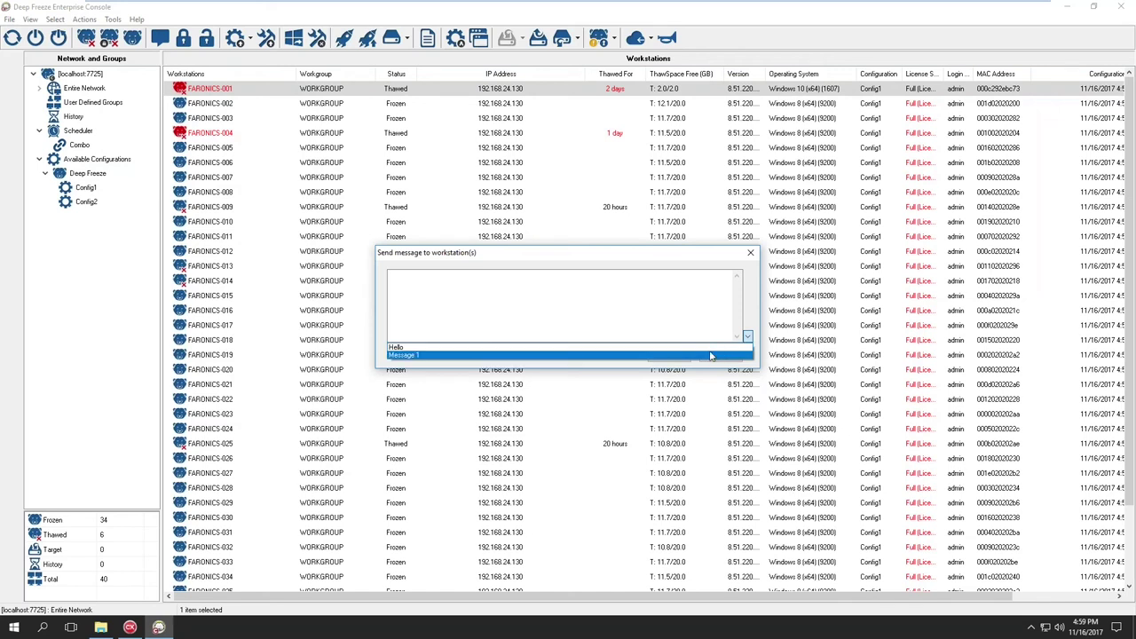
click(690, 258)
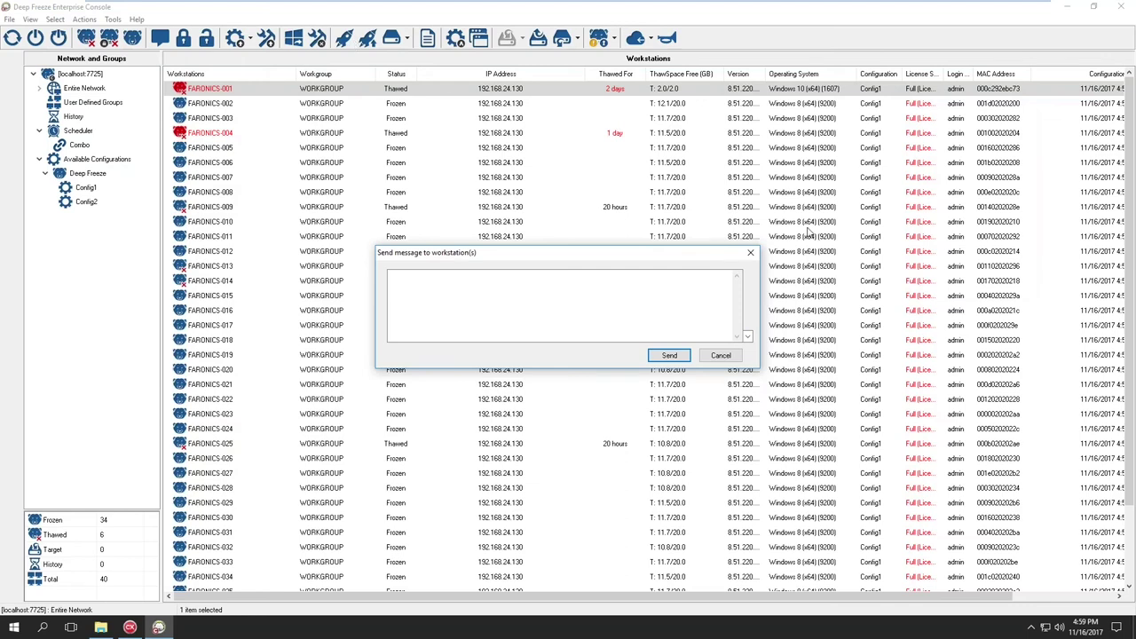
click(751, 253)
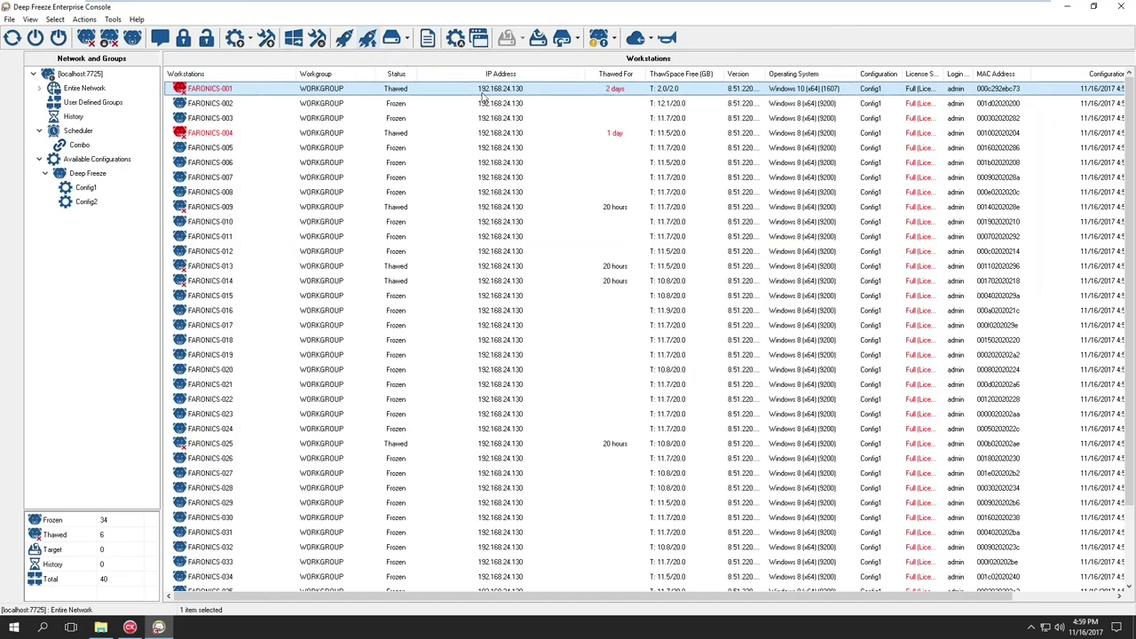
Sign in to Deep Freeze Cloud with the remembered account e-mail and maximize the browser window.
click(635, 40)
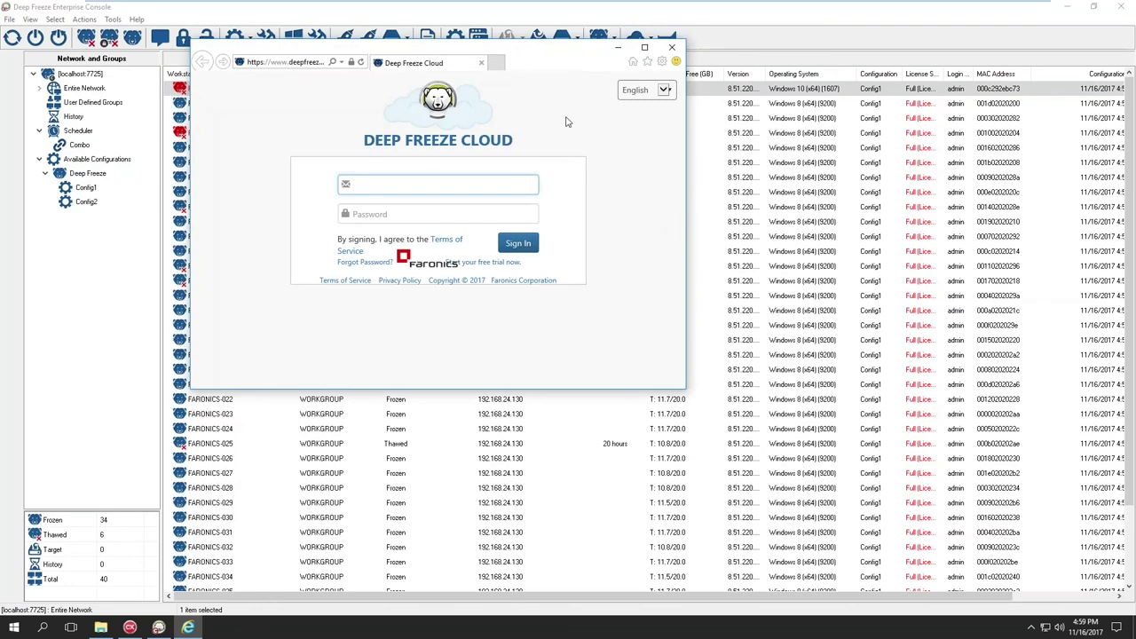
text(hmeh)
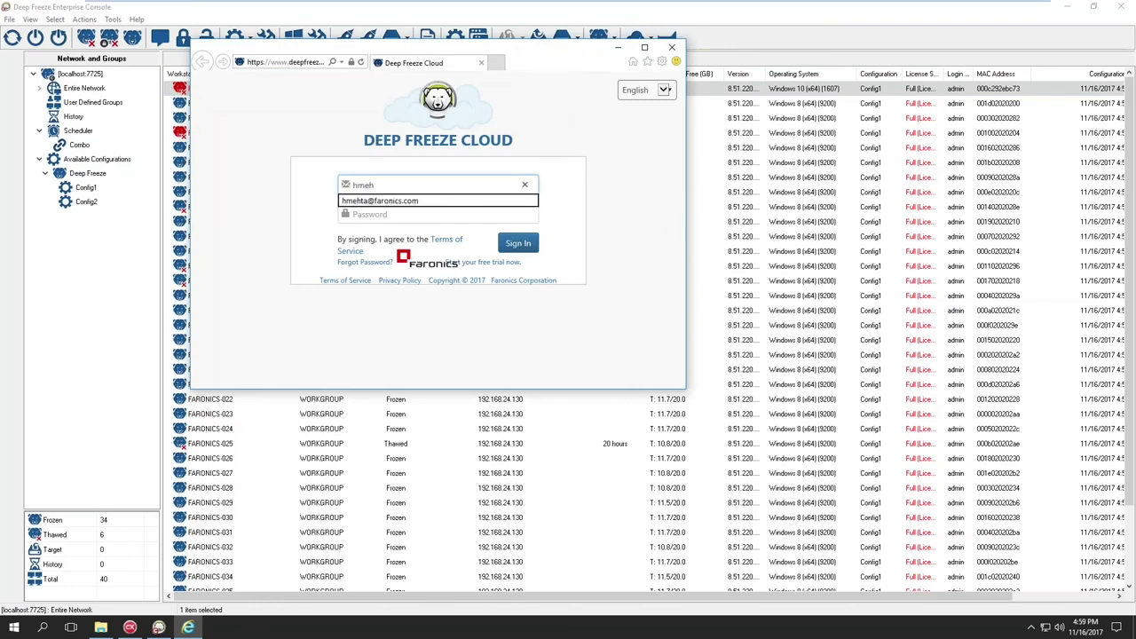
key(Down)
key(Return)
key(Return)
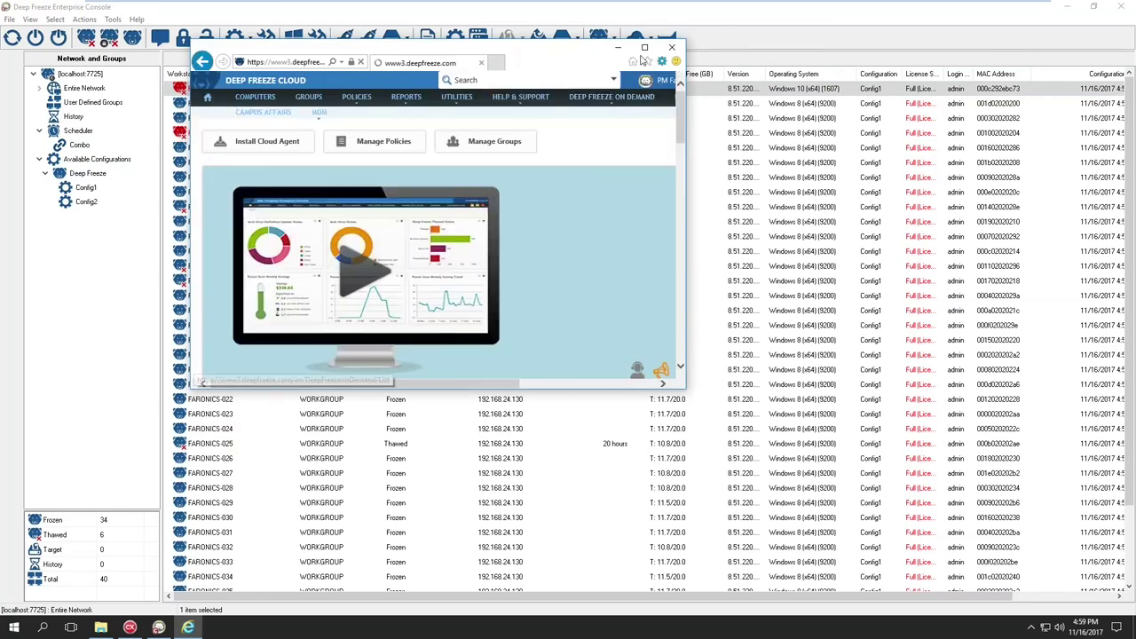
click(646, 50)
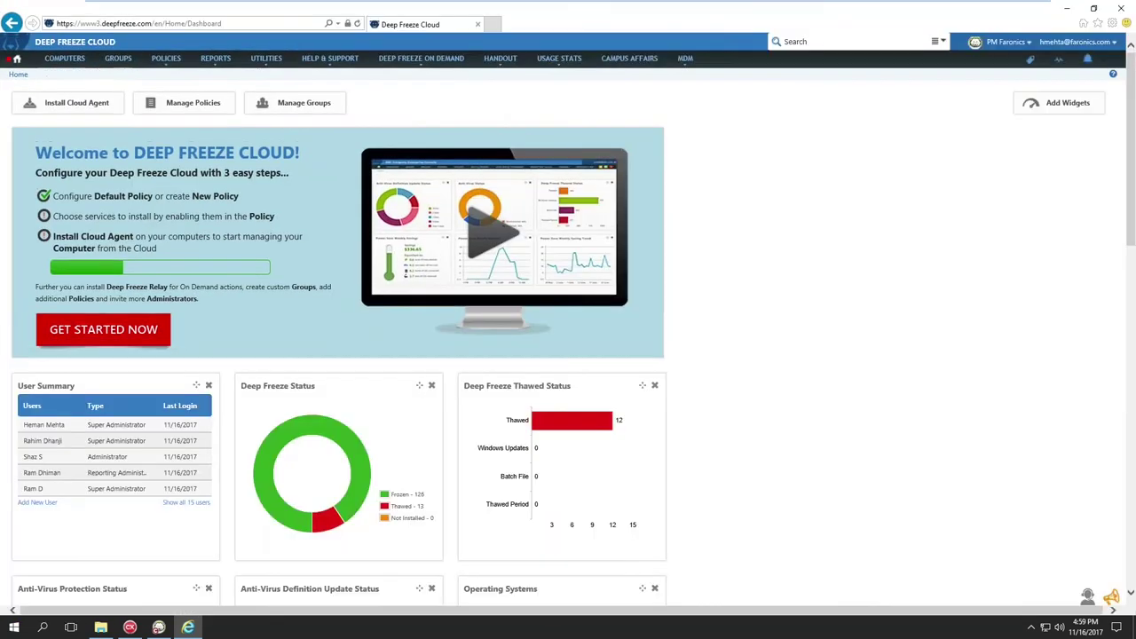
Add ThawSpace Free (GB) and Thawed For columns, preview Reboot Thawed and Maintenance options, then advance slides.
click(418, 74)
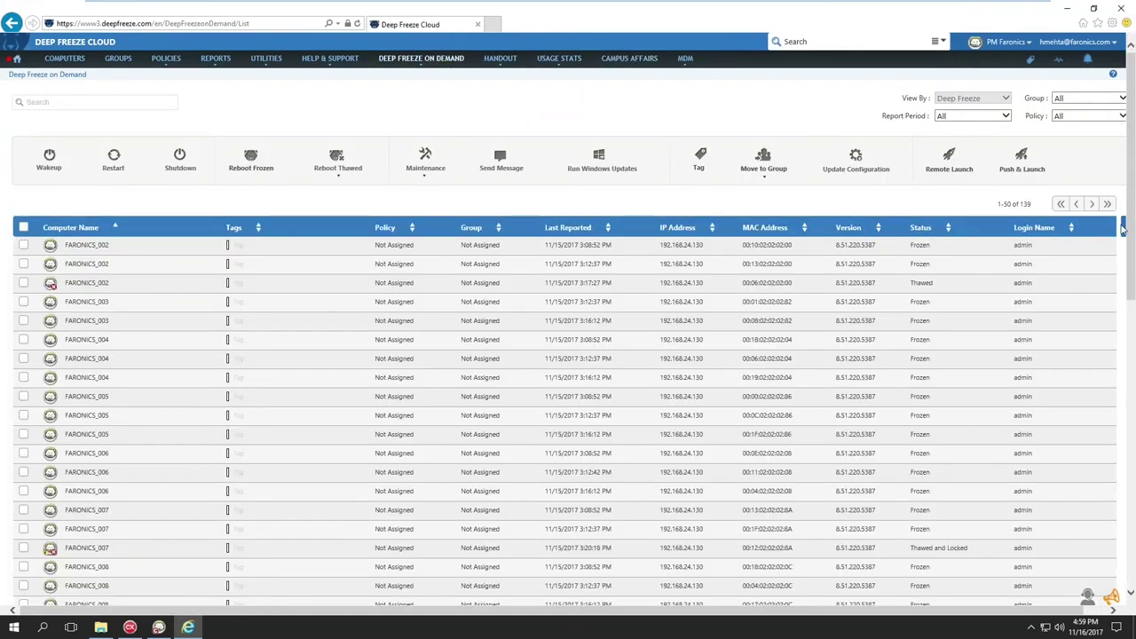
click(1122, 230)
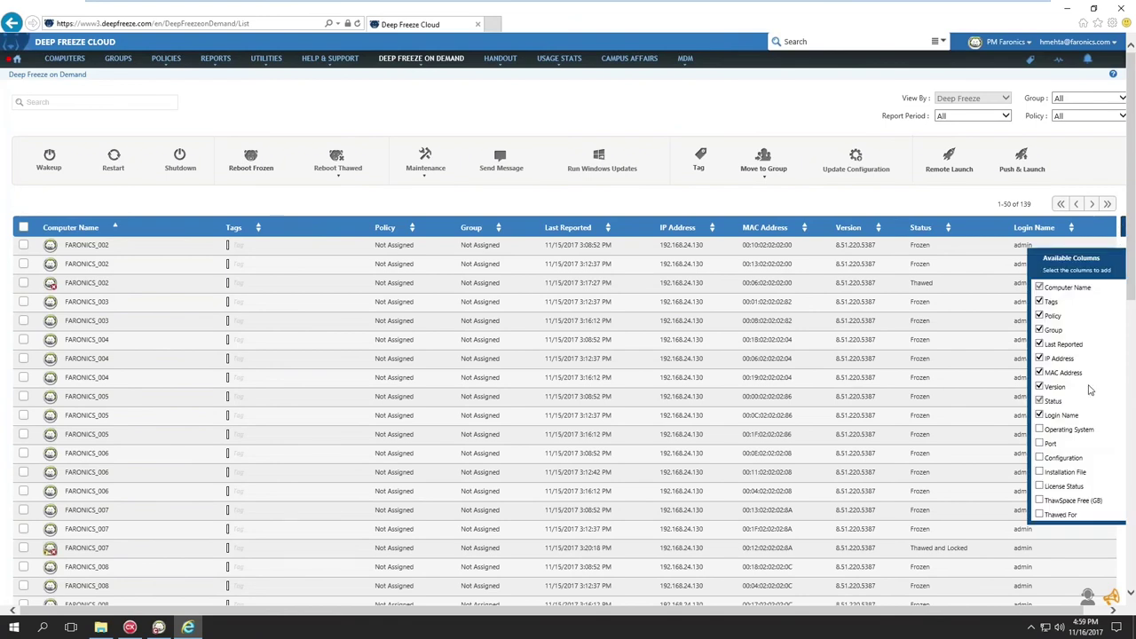
click(1040, 502)
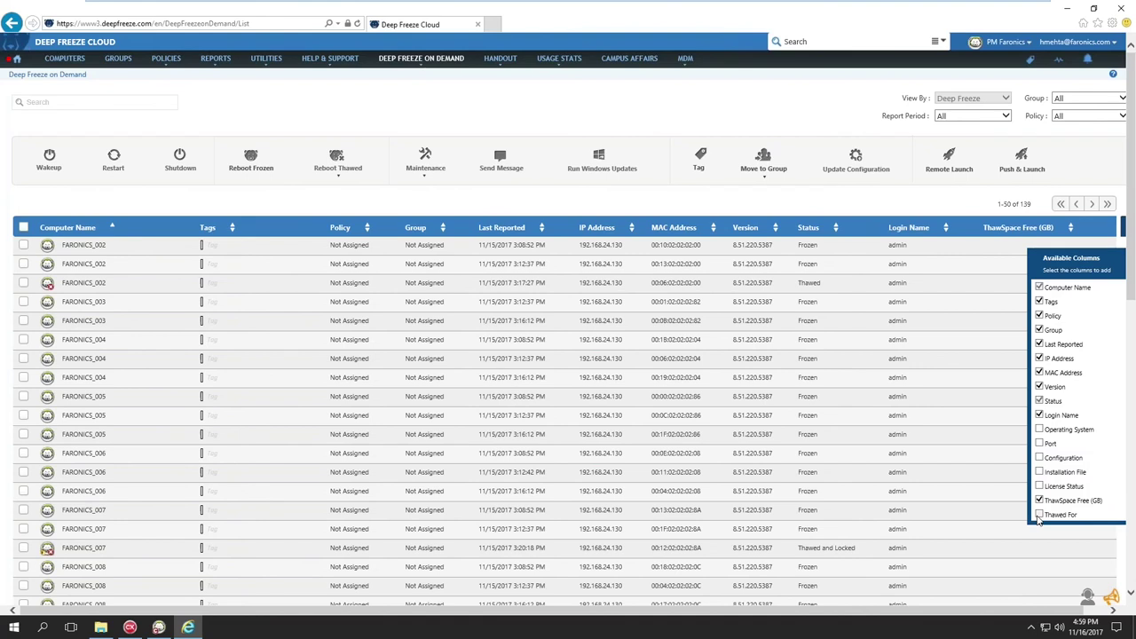
click(1039, 514)
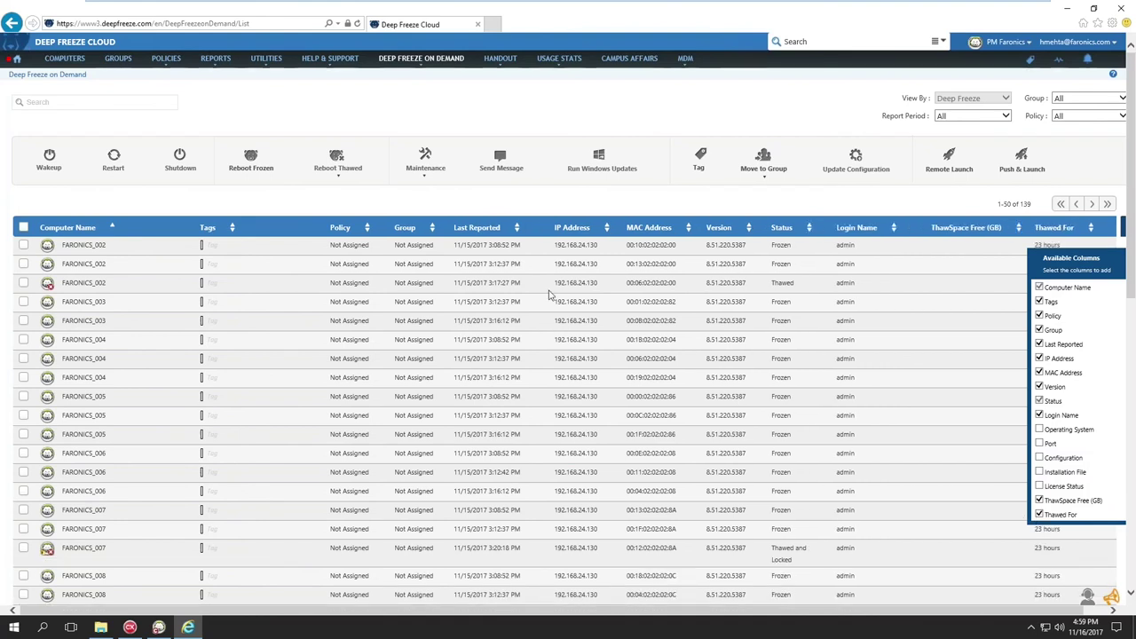
click(333, 169)
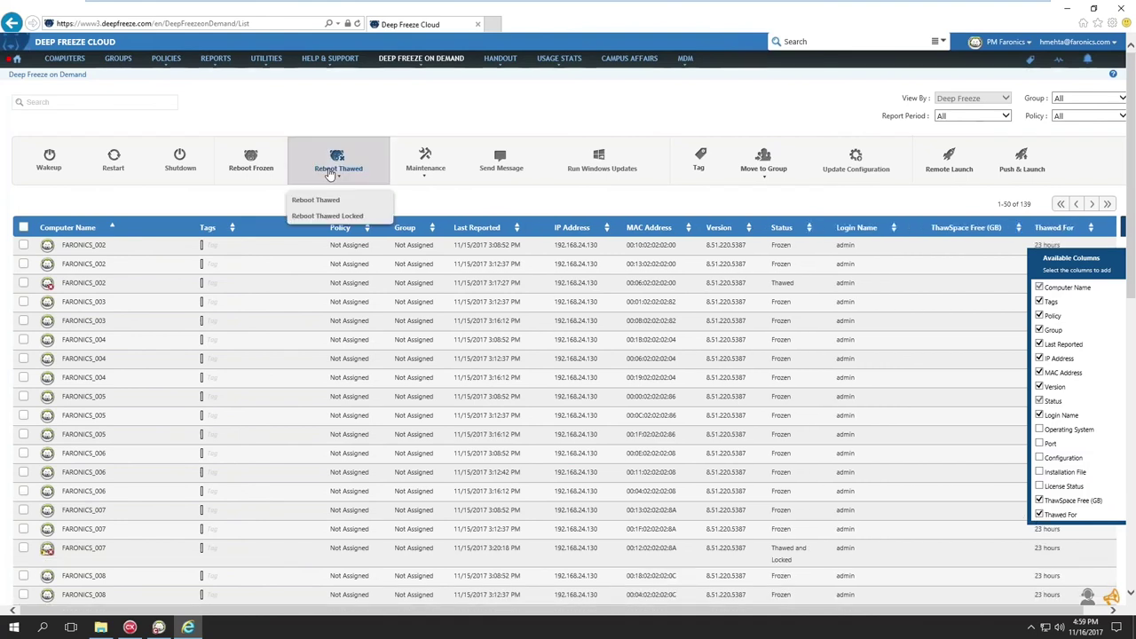
click(417, 173)
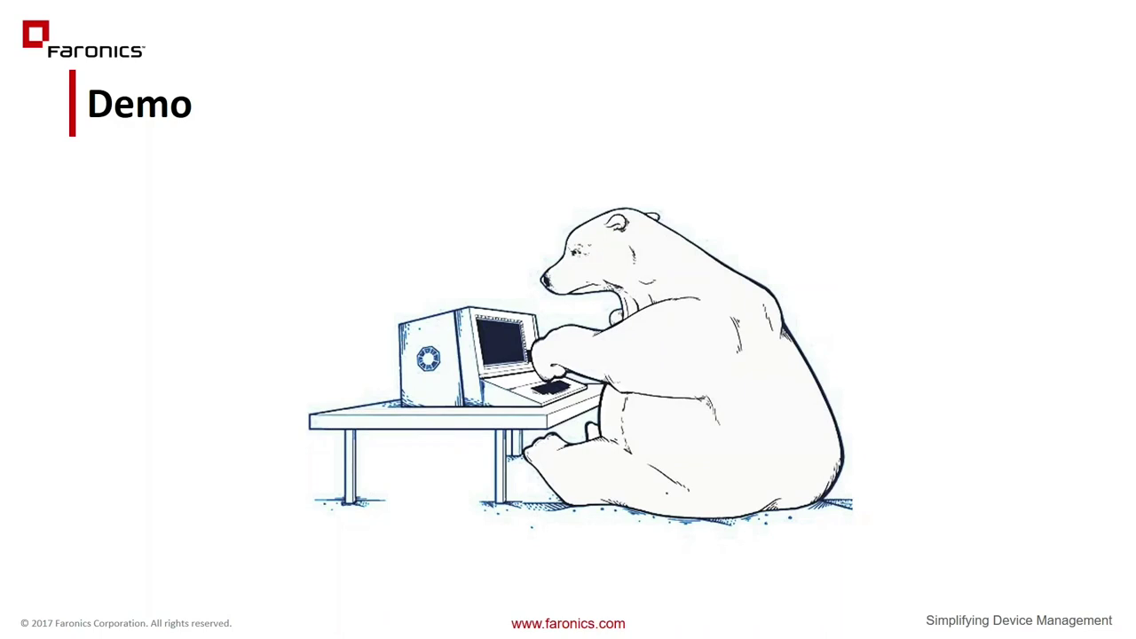
key(Right)
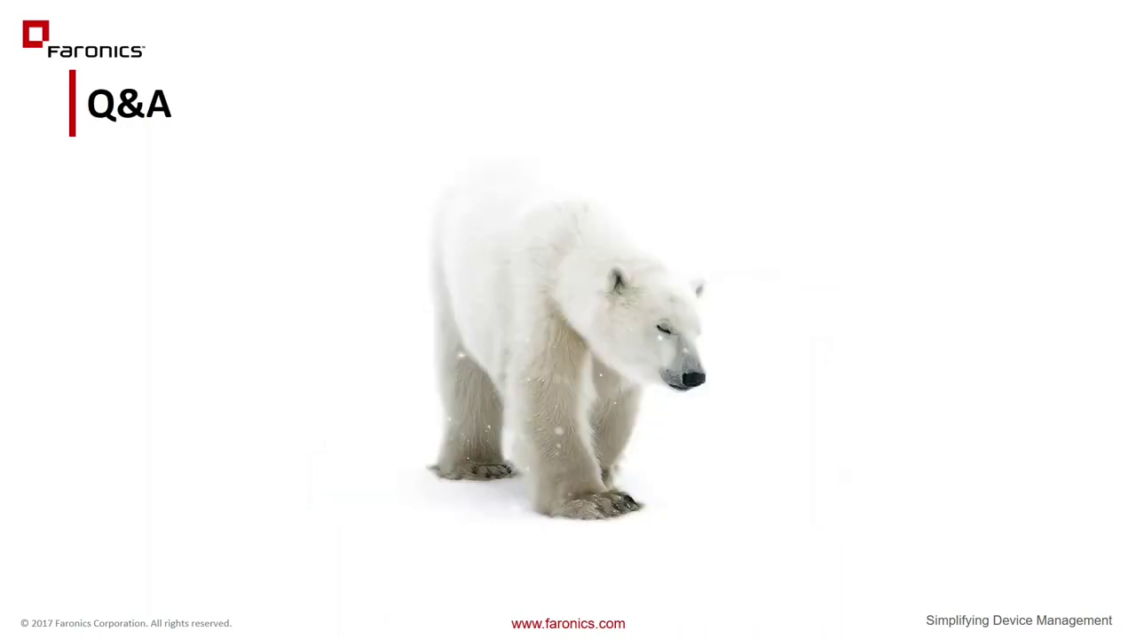